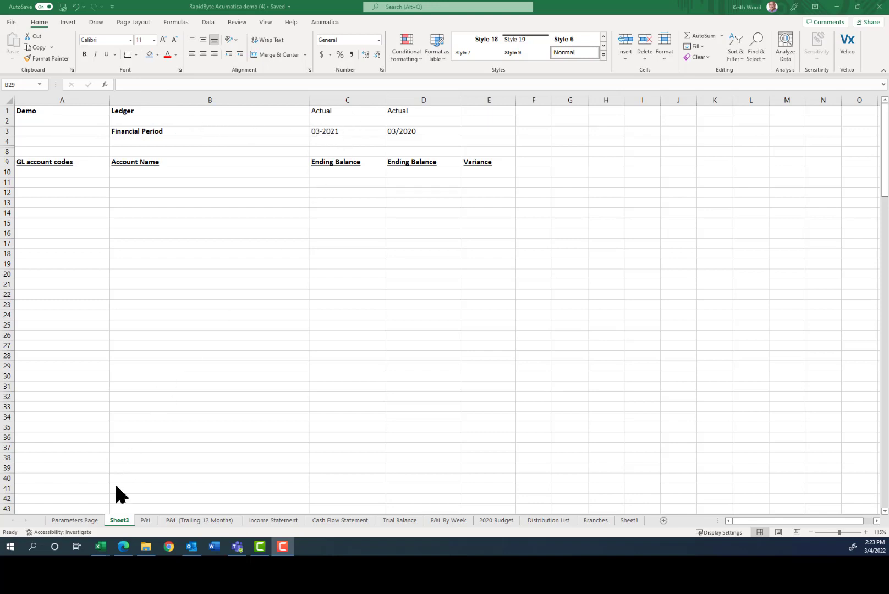
Show the Parameters Page with connection Demo, ledger Actual, period 3, year 2021 and division codes.
click(71, 520)
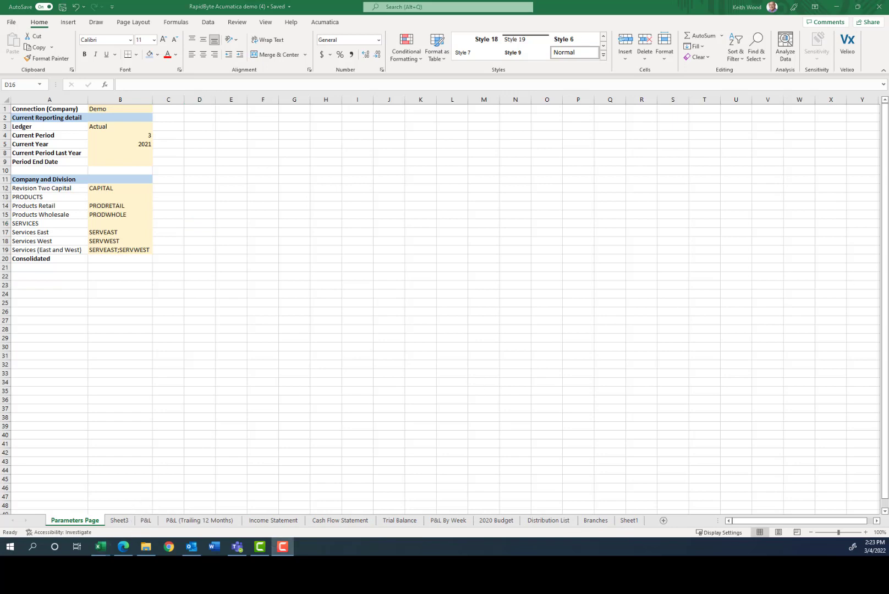
Go back to Sheet3's variance layout, select A10 and bring up the Acumatica add-in tools.
click(121, 521)
click(121, 521)
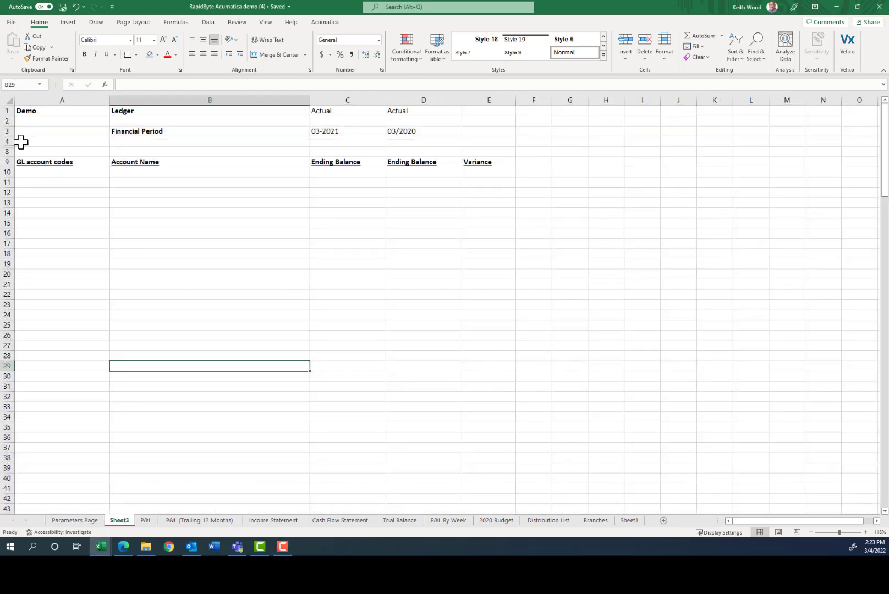
click(37, 172)
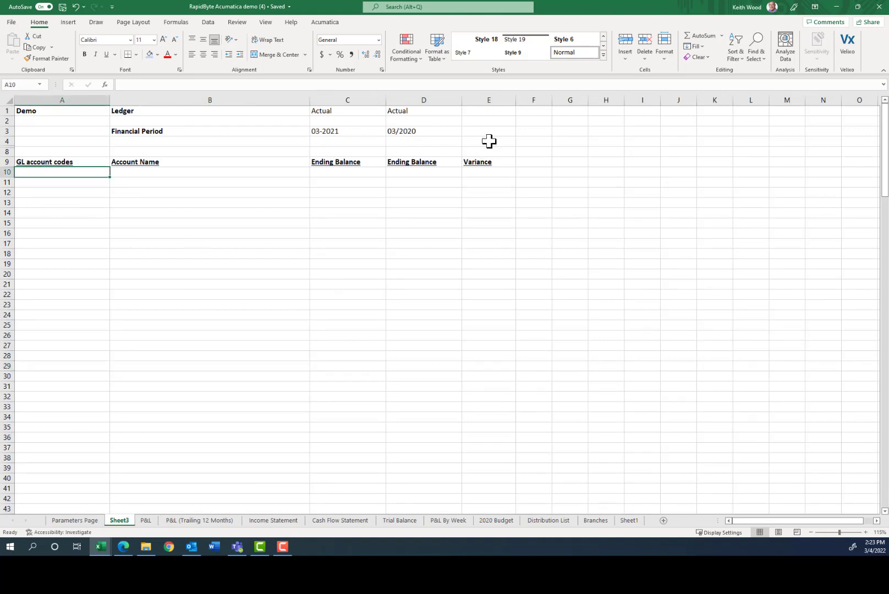
click(325, 23)
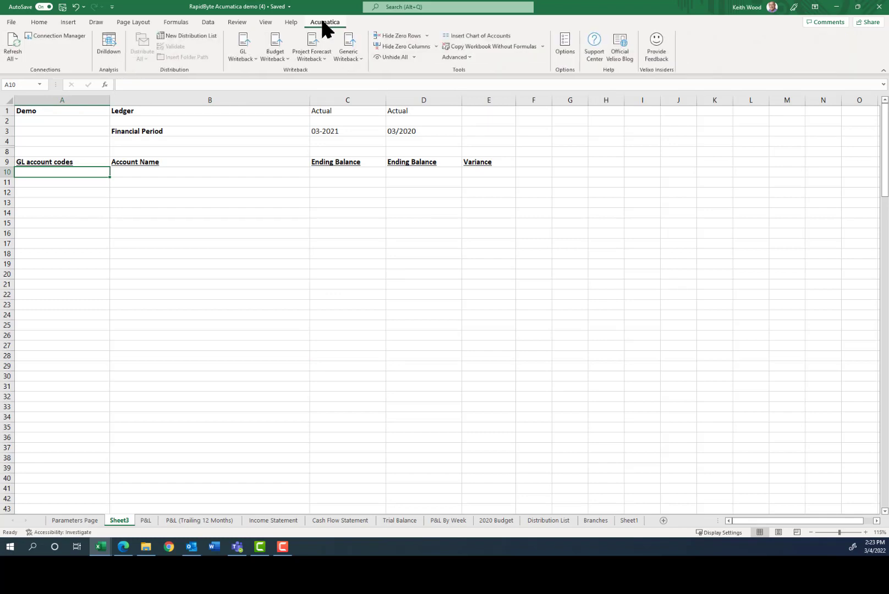
Insert the Demo connection's chart of accounts into column A starting at A10, from 10100 downward.
click(476, 36)
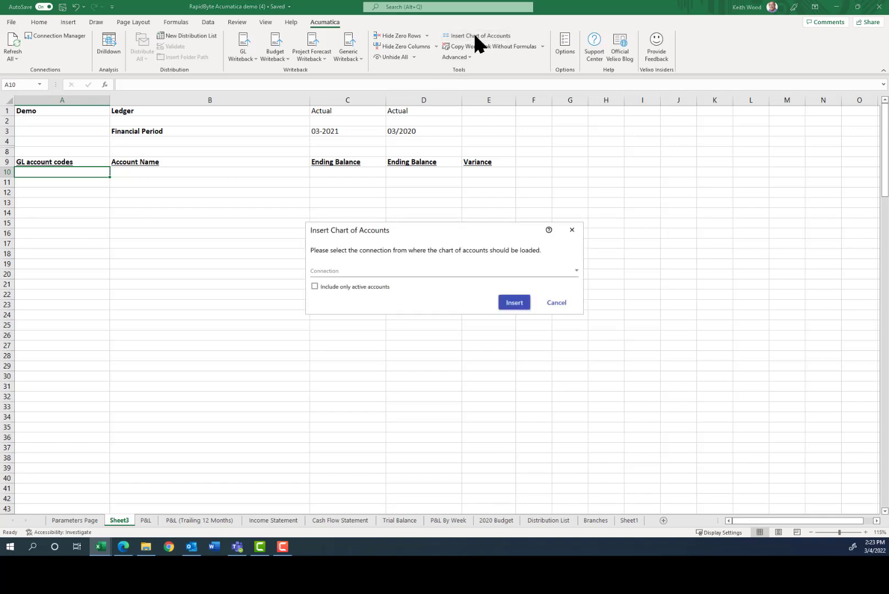
click(365, 273)
click(318, 288)
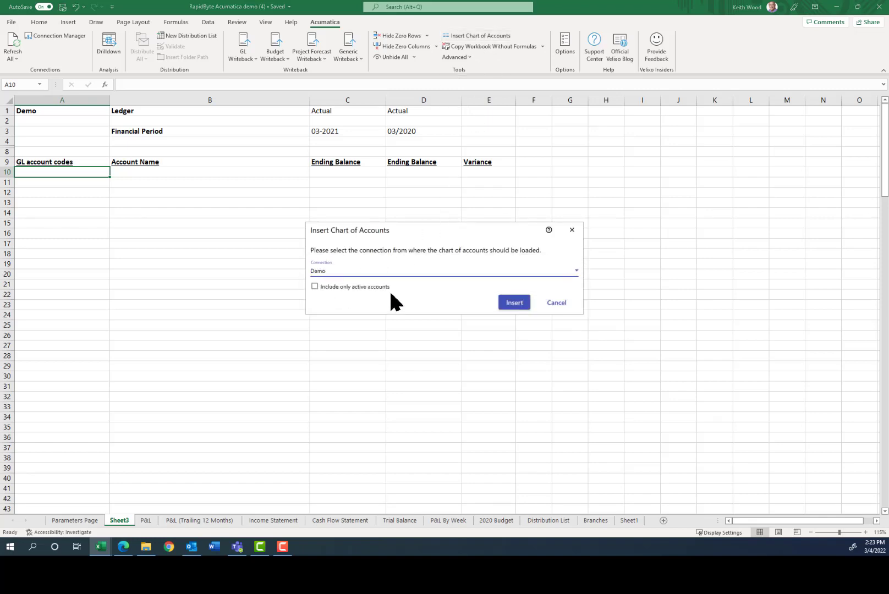
click(514, 303)
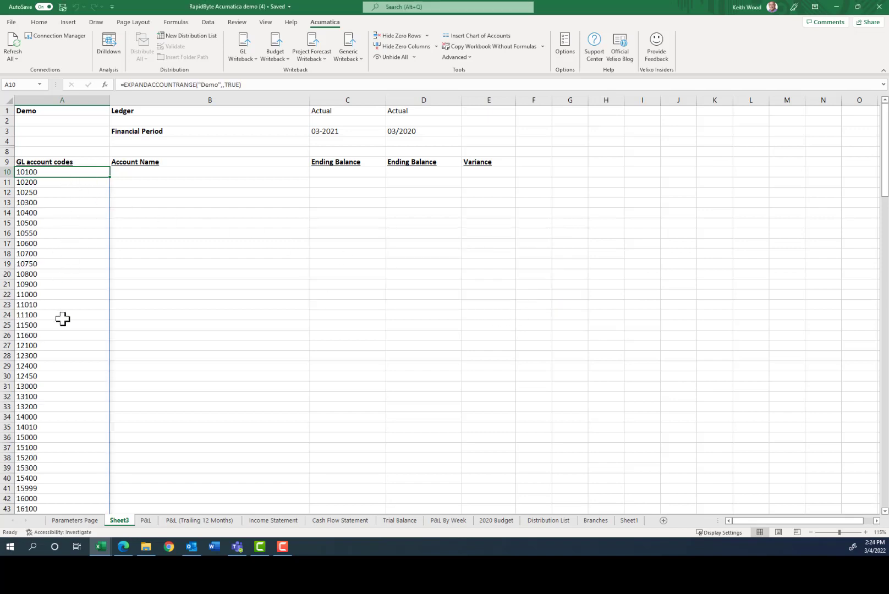
click(135, 172)
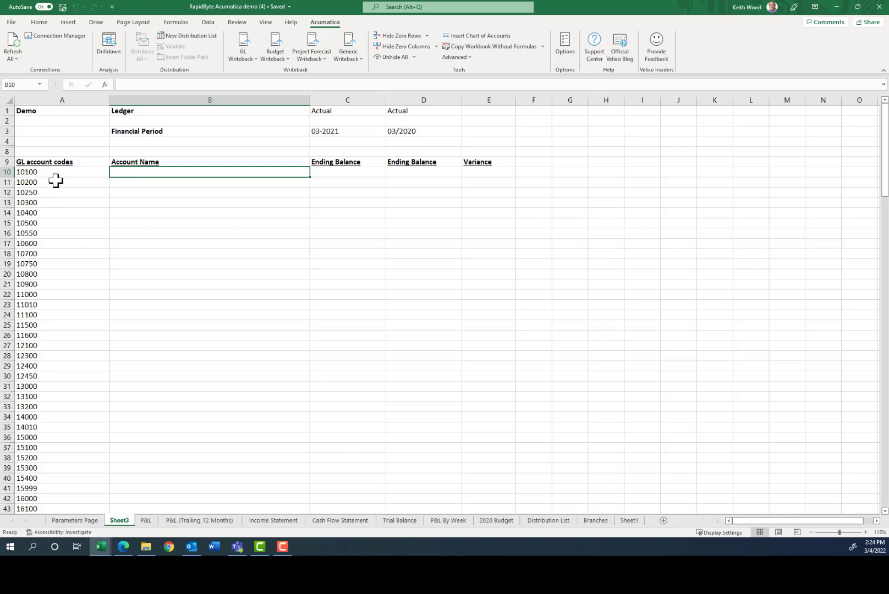
Enter =ACCOUNTNAME(A1,A10) in B10 from the Acumatica General Ledger functions, returning Petty Cash.
click(104, 84)
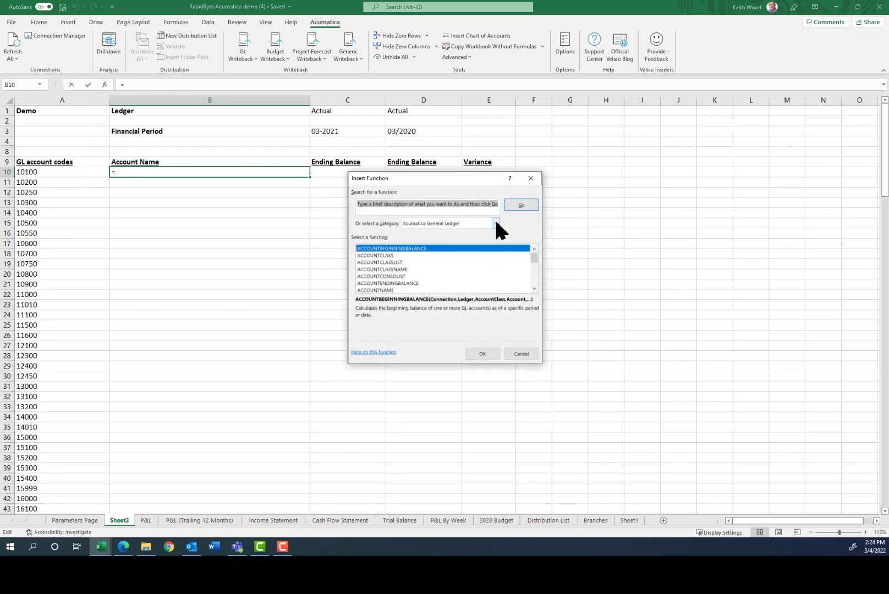
click(495, 223)
scroll(496, 272, down, 1)
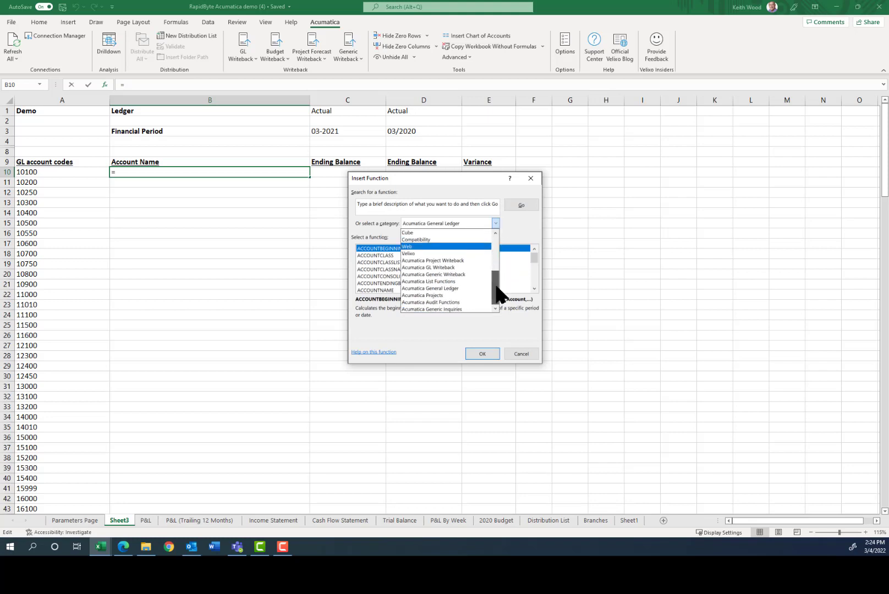
click(458, 289)
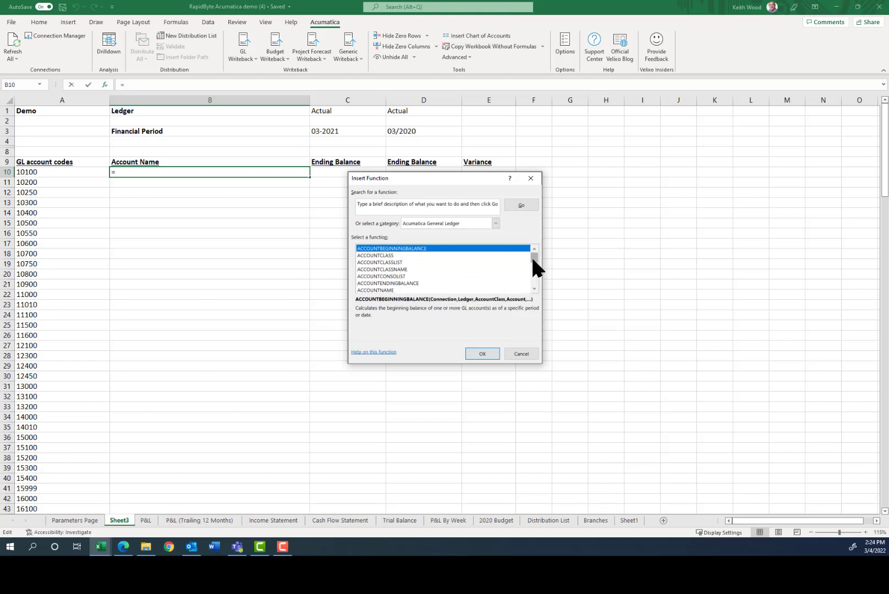
mouse_move(531, 256)
mouse_down()
mouse_move(533, 278)
mouse_move(534, 247)
mouse_up()
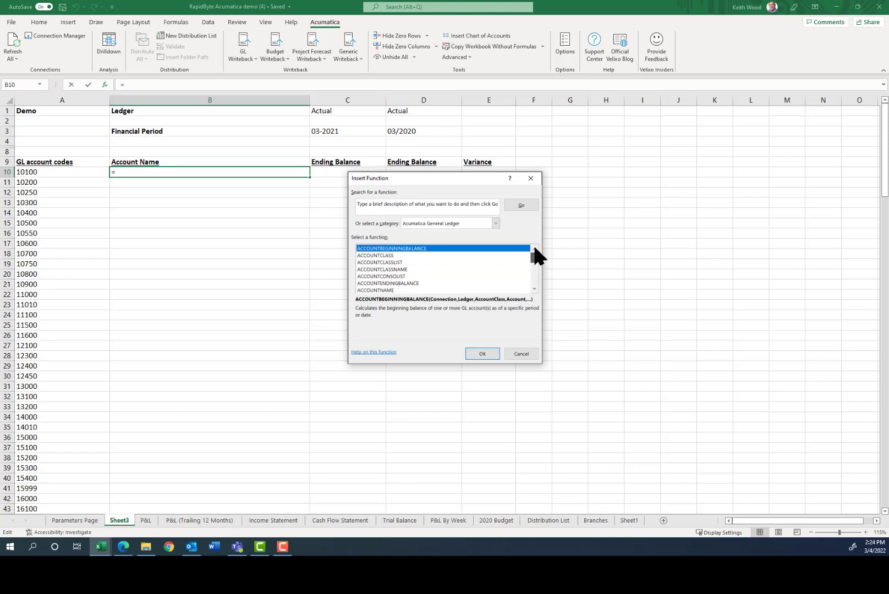
click(374, 290)
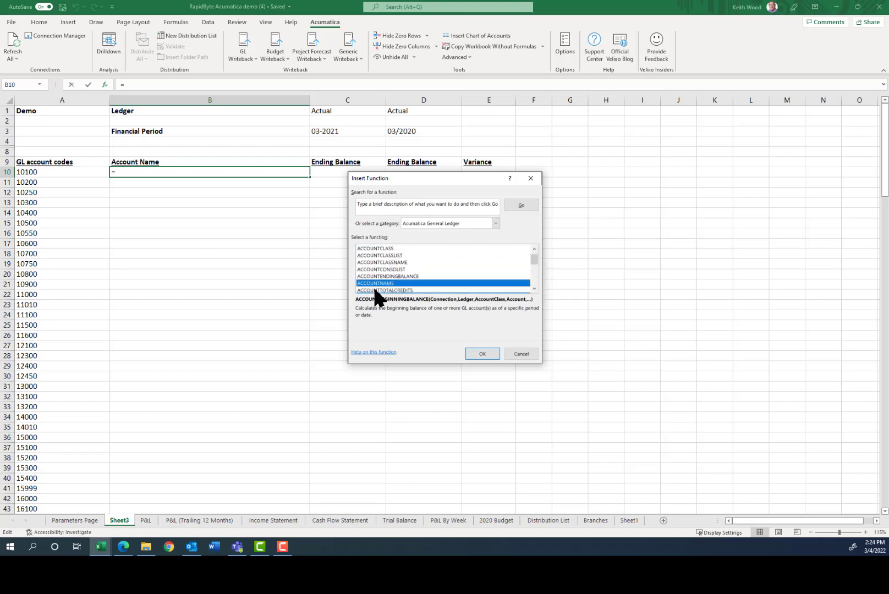
click(480, 352)
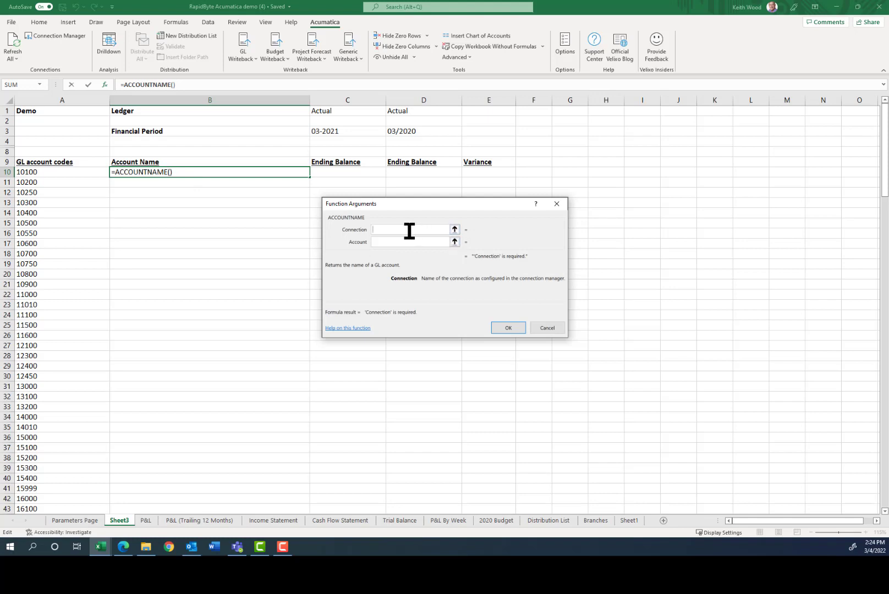
click(26, 111)
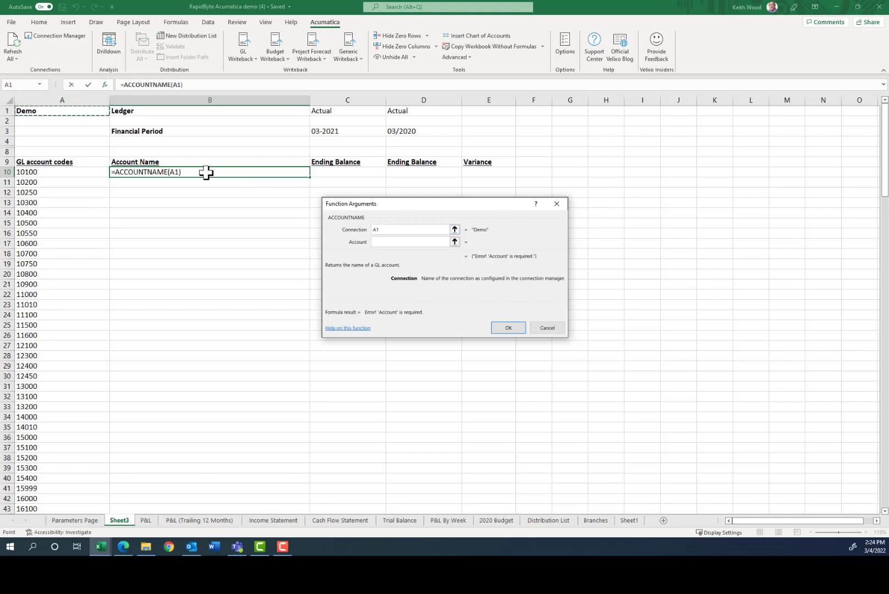
click(381, 243)
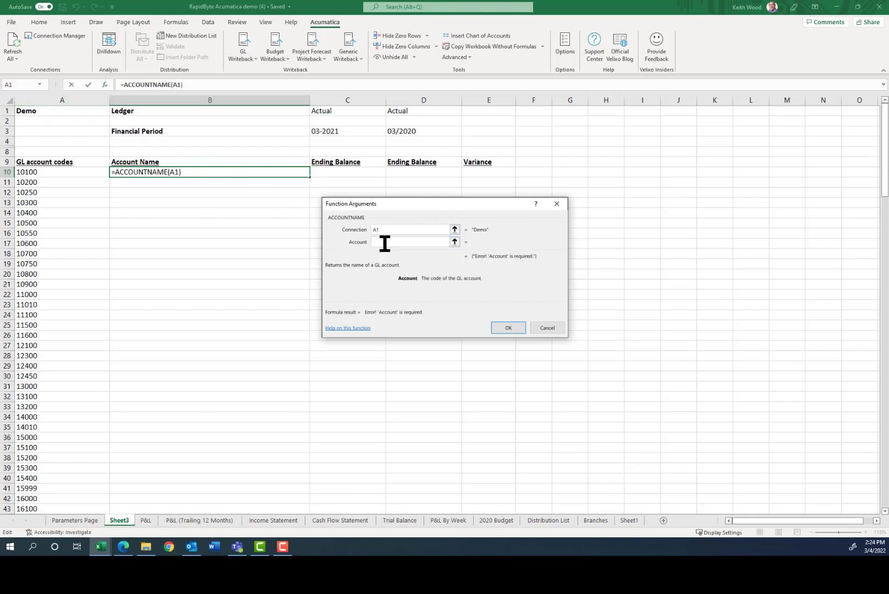
click(33, 173)
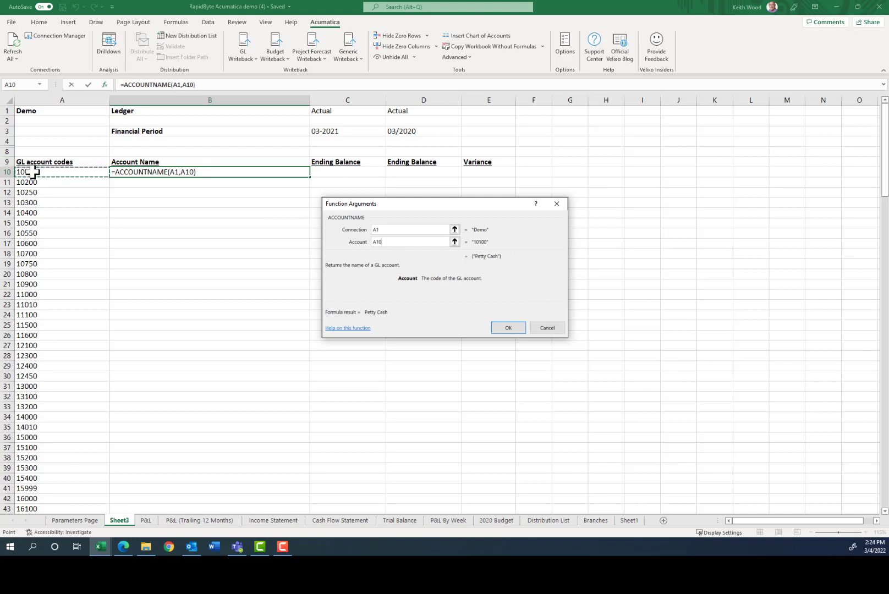
click(508, 327)
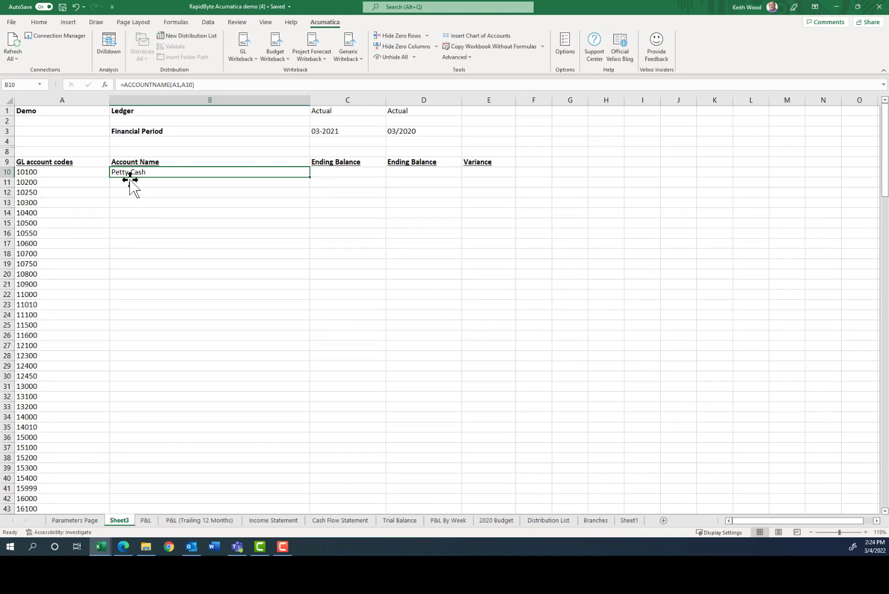
Lock B10's account reference to column A so it reads =ACCOUNTNAME(A1,$A10).
click(175, 85)
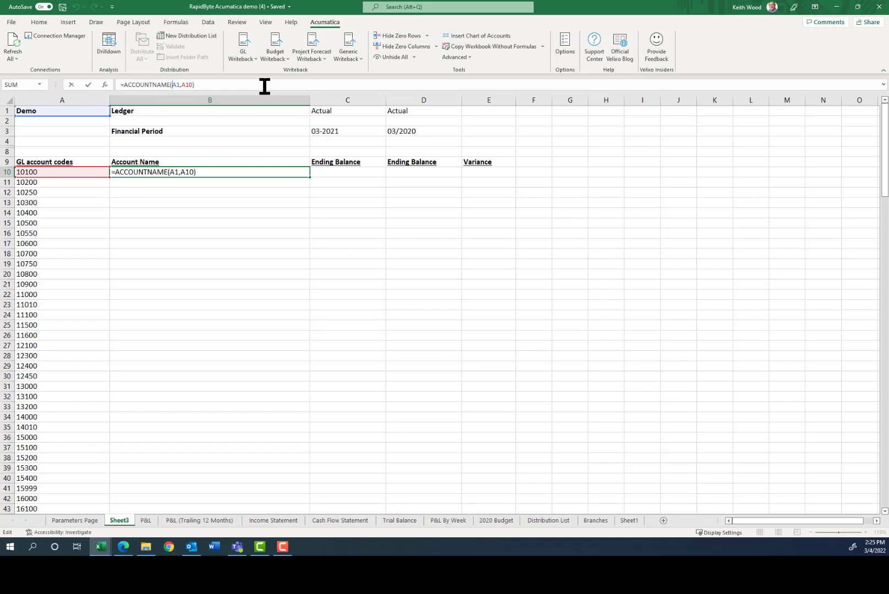
text($)
key(BackSpace)
key(Right)
key(Right)
text($)
key(Return)
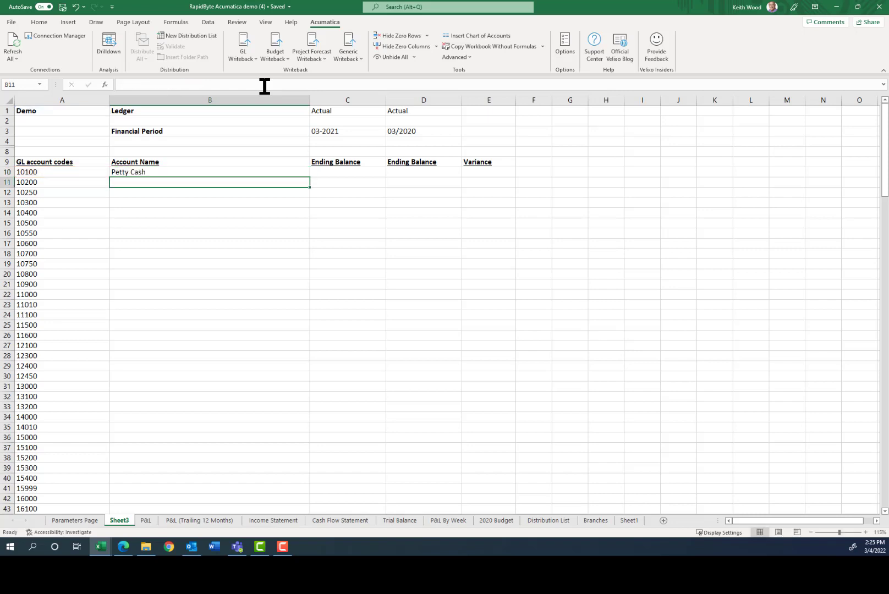
key(Up)
key(Right)
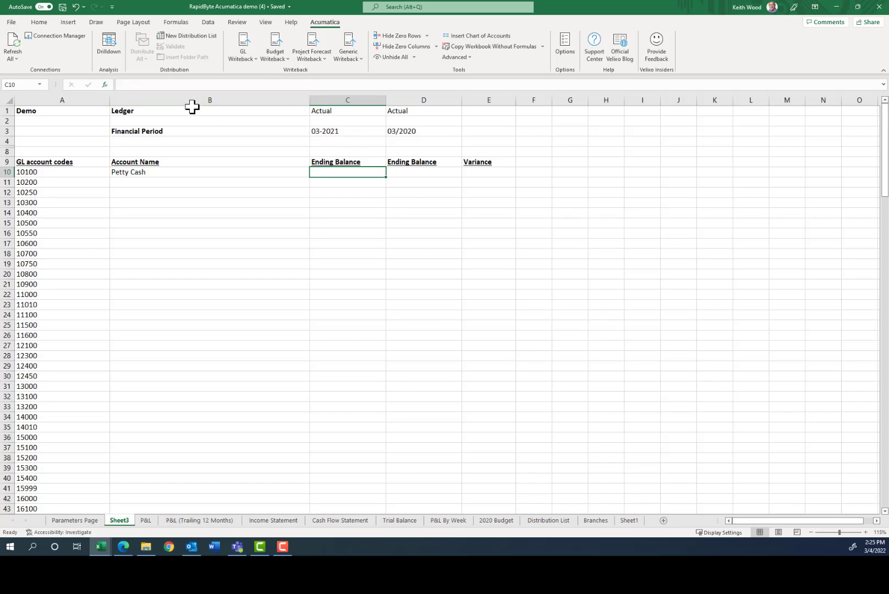
Start an ACCOUNTENDINGBALANCE formula in C10 with the connection set to "demo".
click(105, 85)
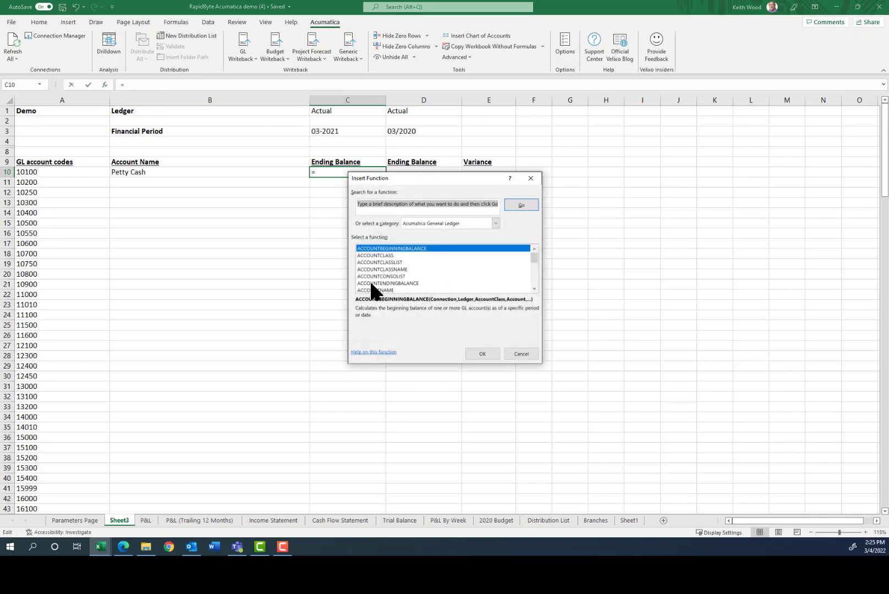
click(395, 283)
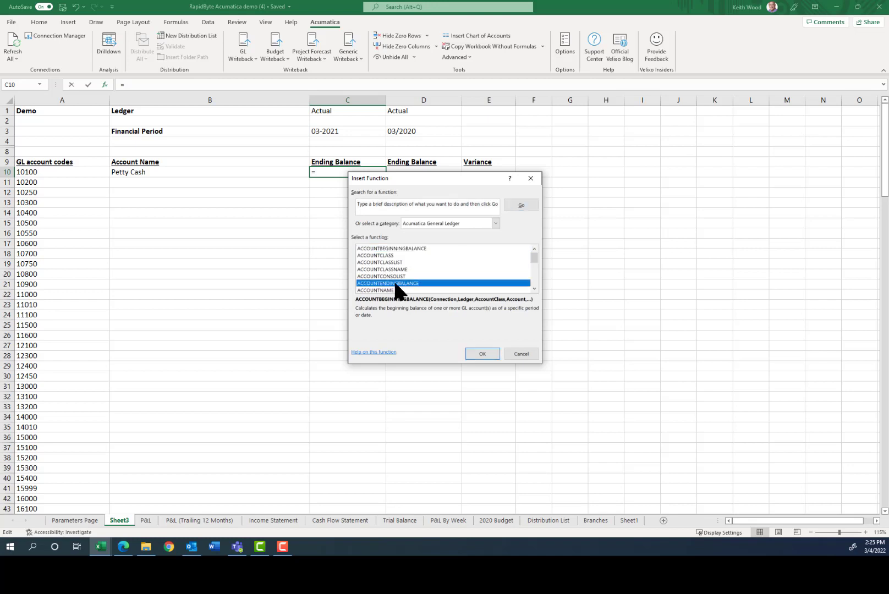
click(481, 353)
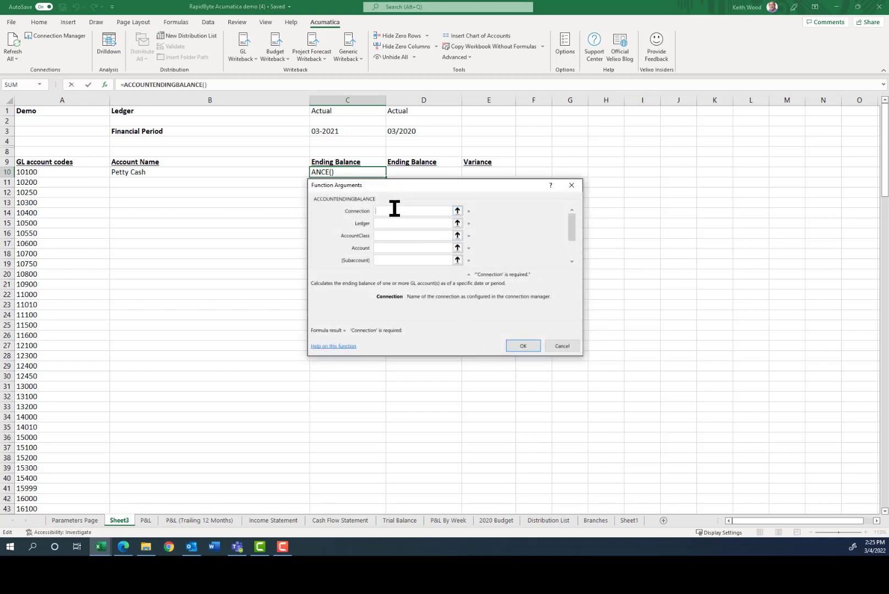
click(29, 110)
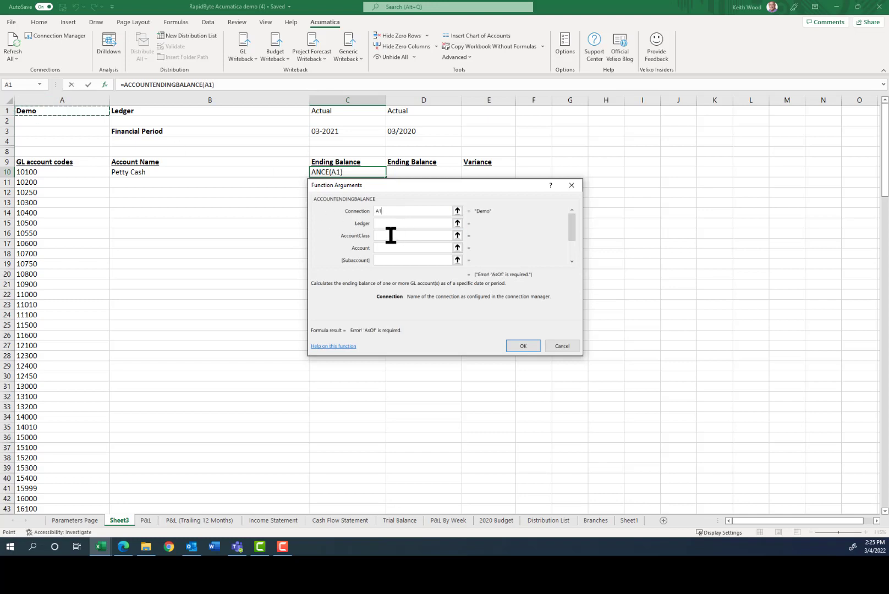
drag(388, 211, 373, 210)
text(demo)
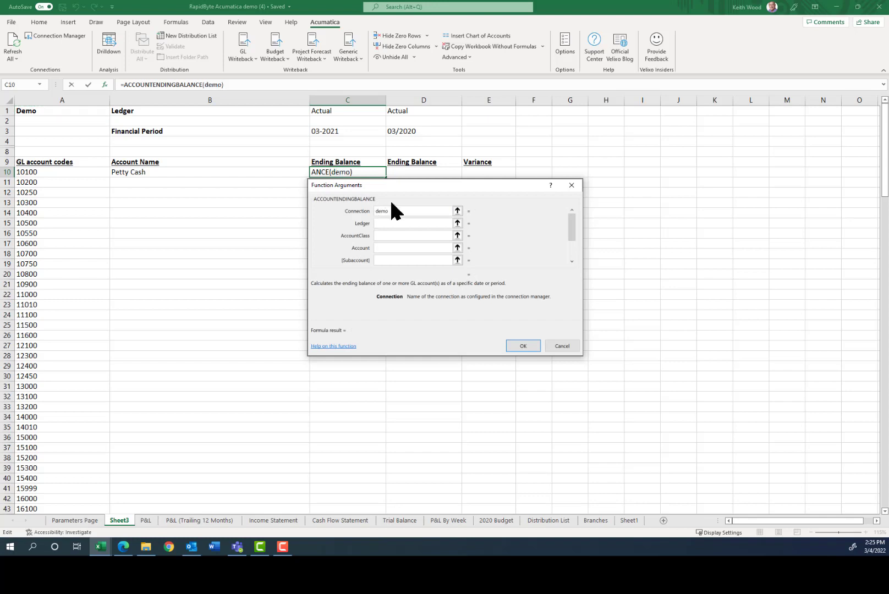
Set the ledger to C1, account to A10 and AsOf to C3, returning $769,880.
click(381, 249)
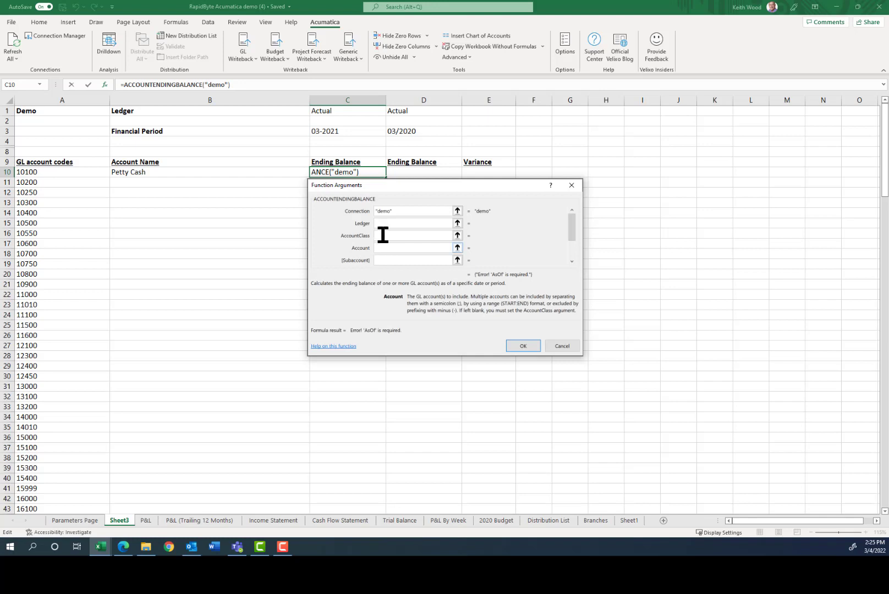
click(383, 222)
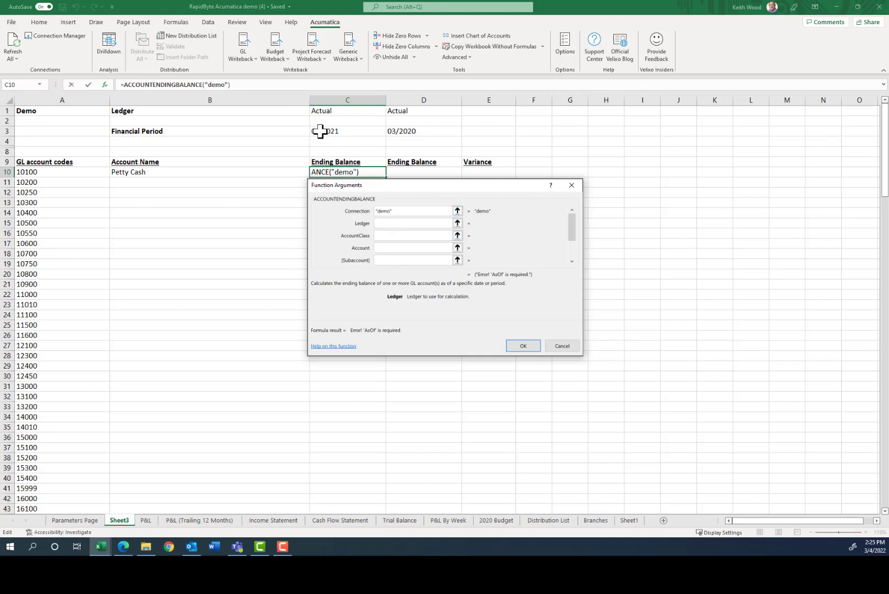
click(323, 111)
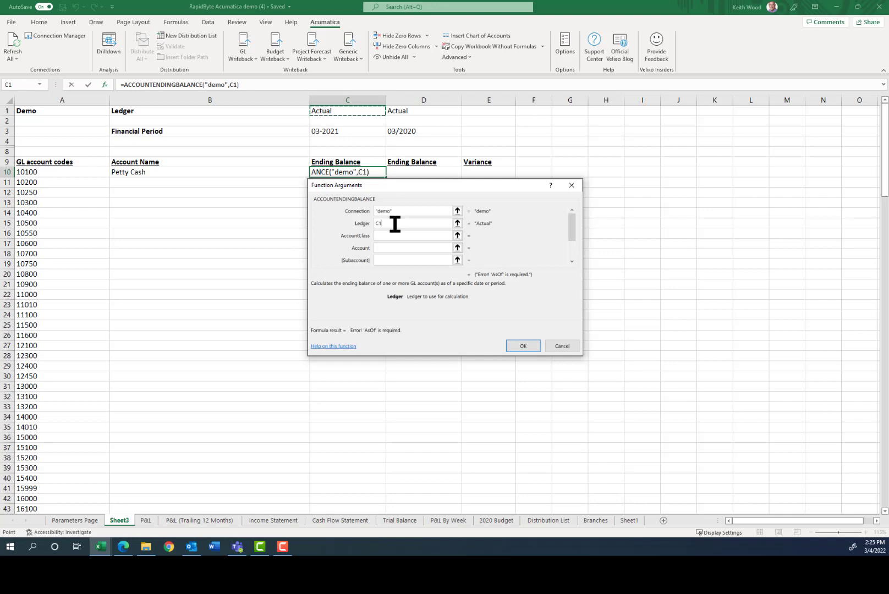
click(391, 247)
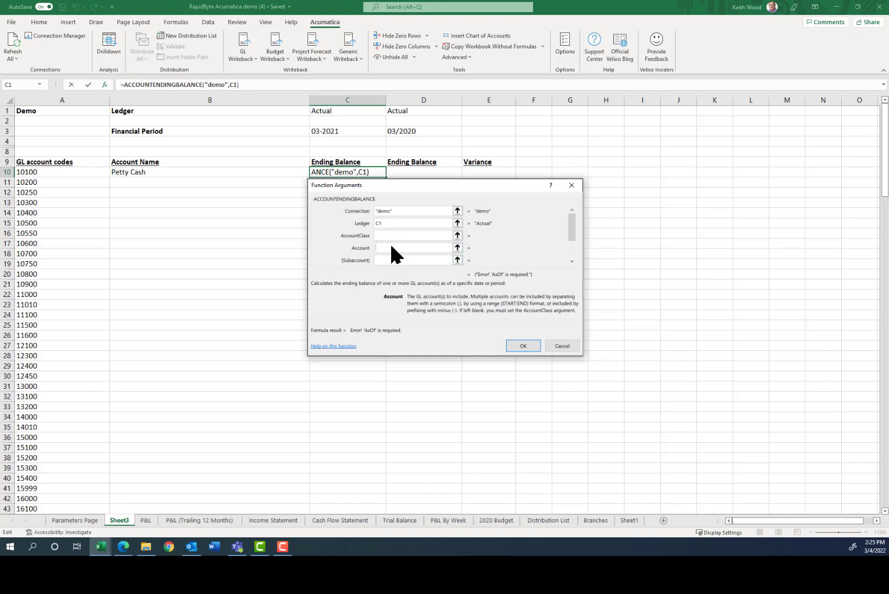
click(33, 173)
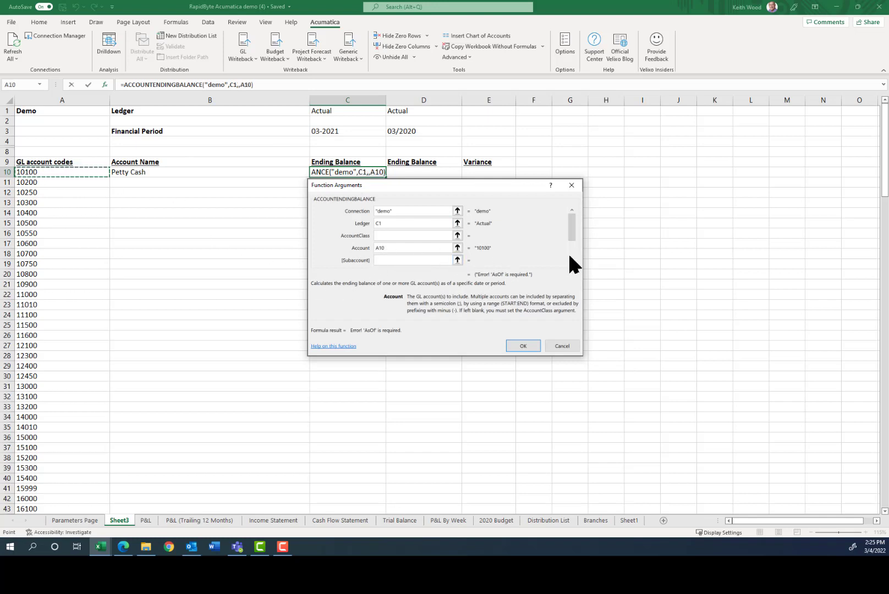
drag(571, 229, 573, 254)
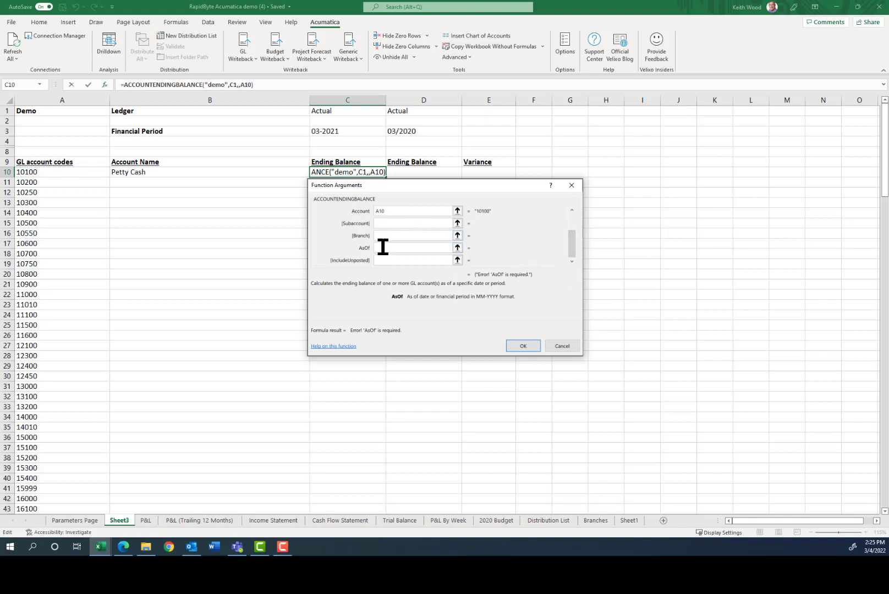
click(323, 131)
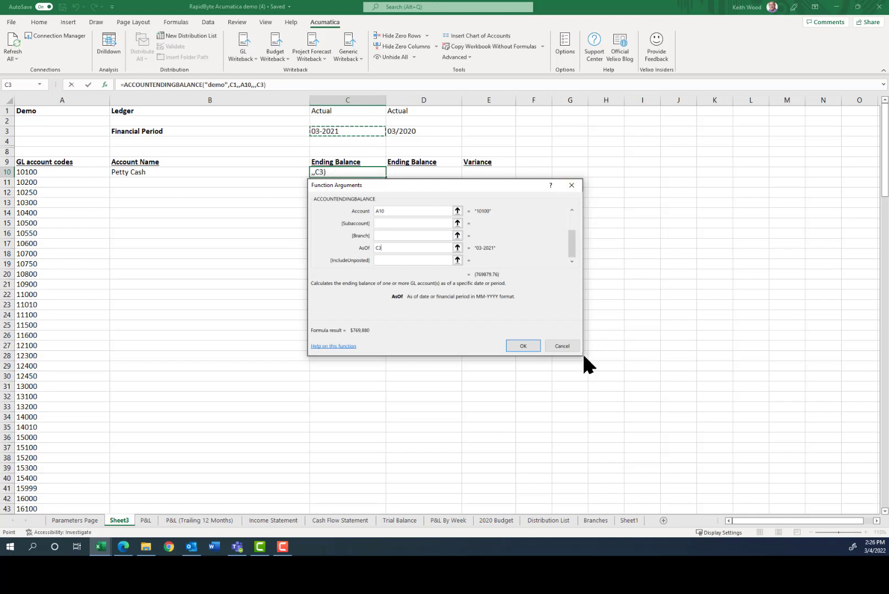
click(527, 345)
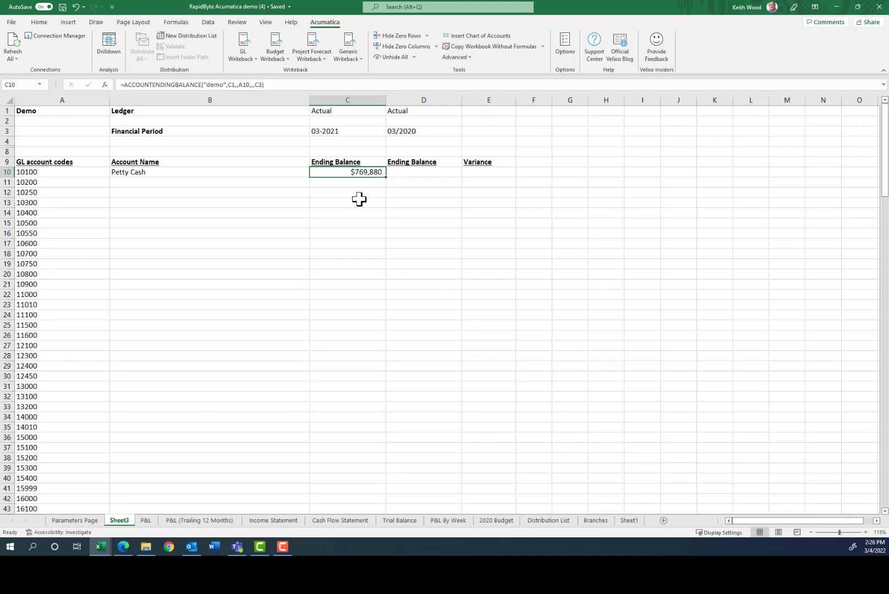
Change C10's balance formula to use C$1, $A10 and C$3, then copy C10.
click(224, 84)
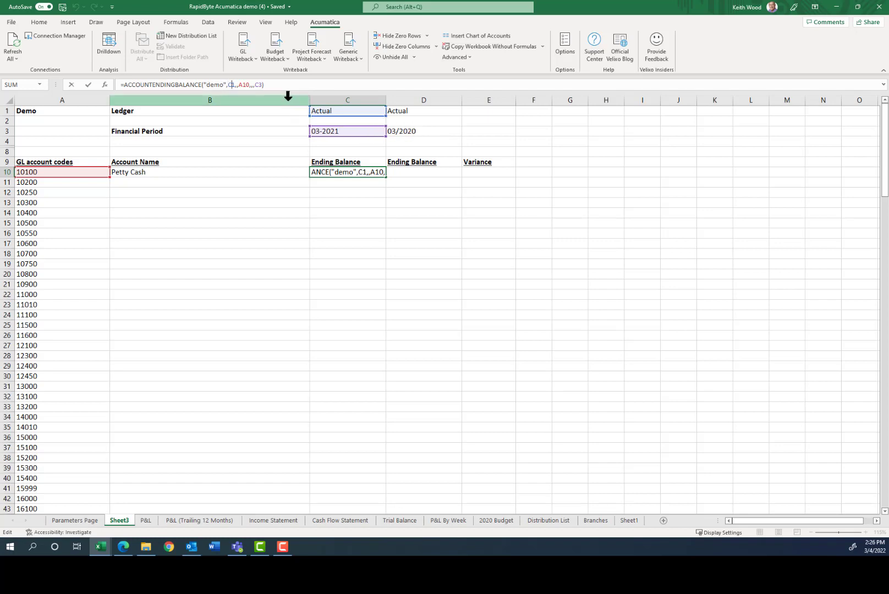
text($)
key(Right)
key(Right)
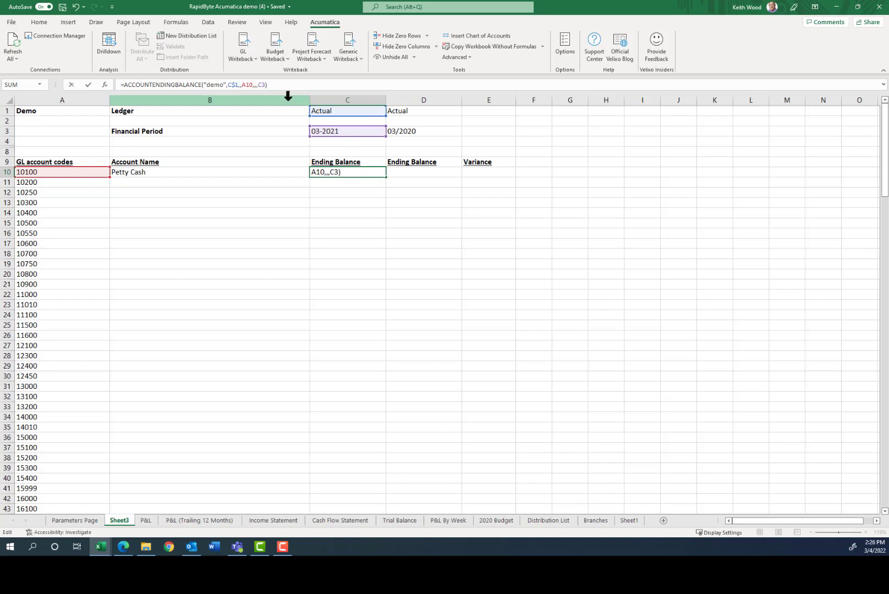
text($)
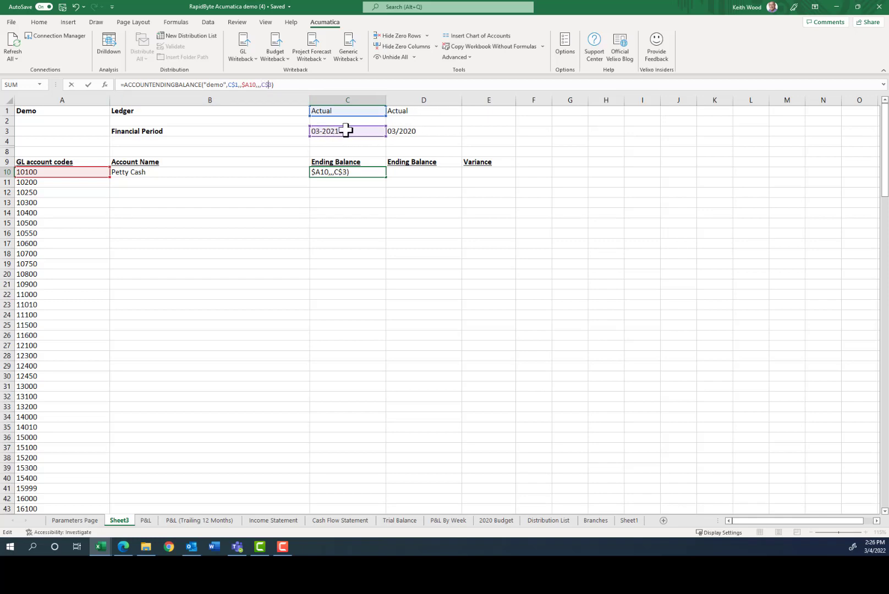
key(Return)
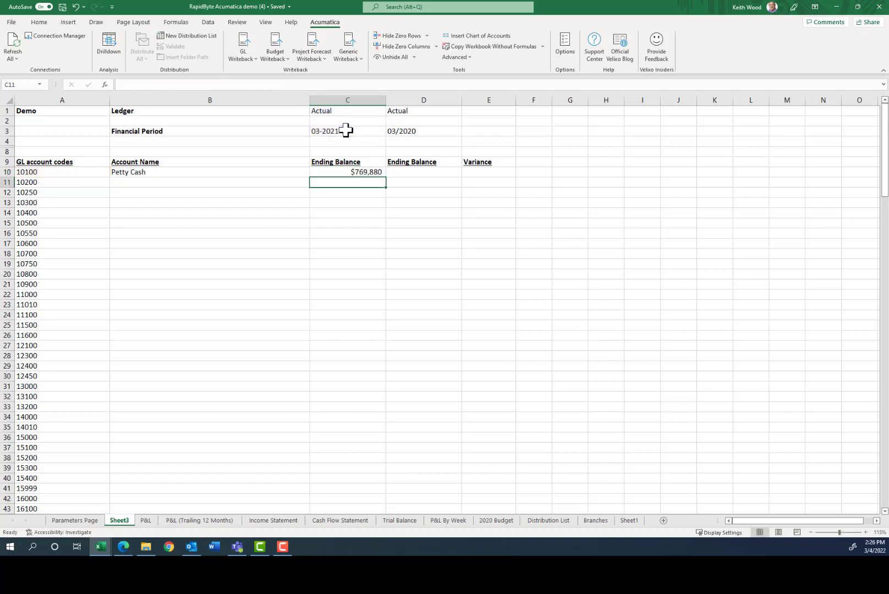
key(Up)
key(ctrl+c)
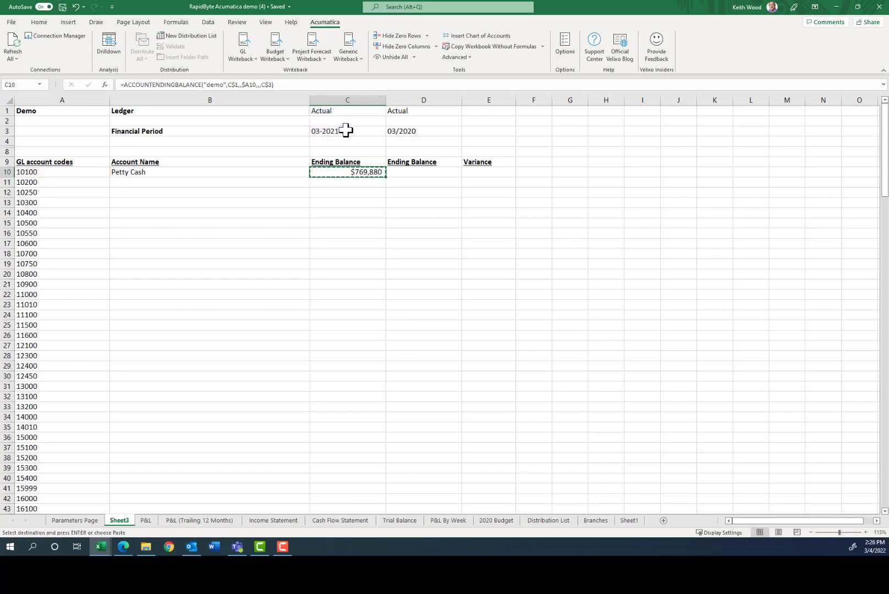
Paste the balance formula into D10 for a 03/2020 ending balance of $1,990.
key(Right)
key(ctrl+v)
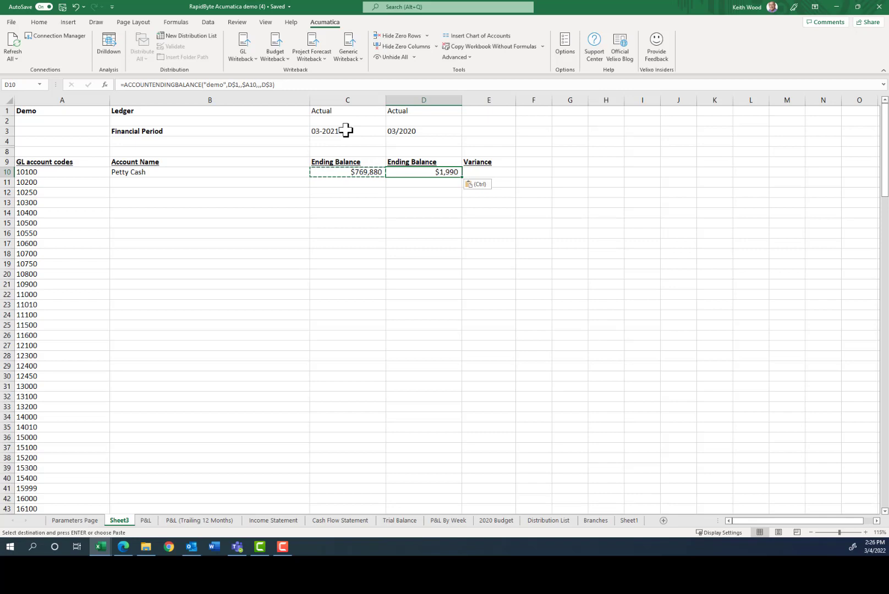
key(Right)
key(ctrl)
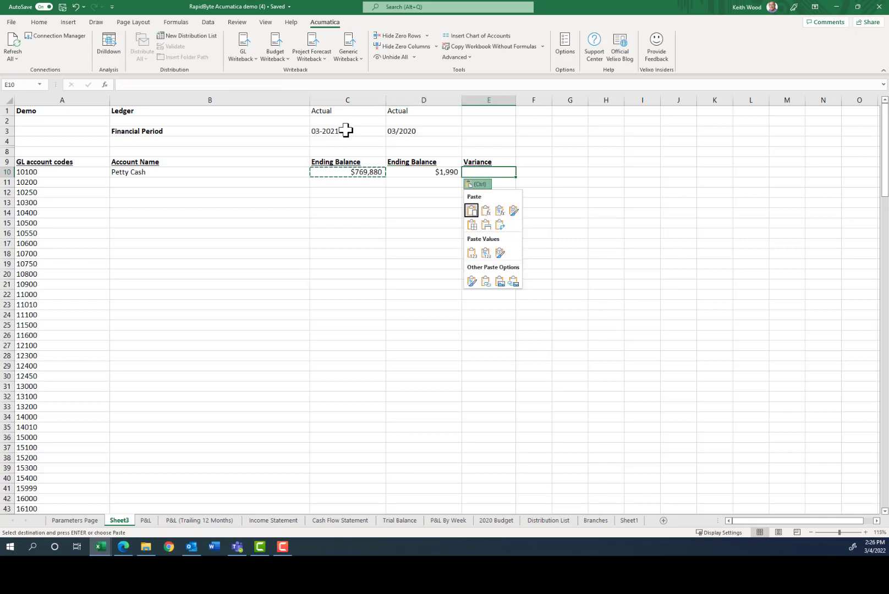
key(Escape)
Enter =C10-D10 in E10, giving a $767,890 variance.
text(+)
key(Left)
key(Left)
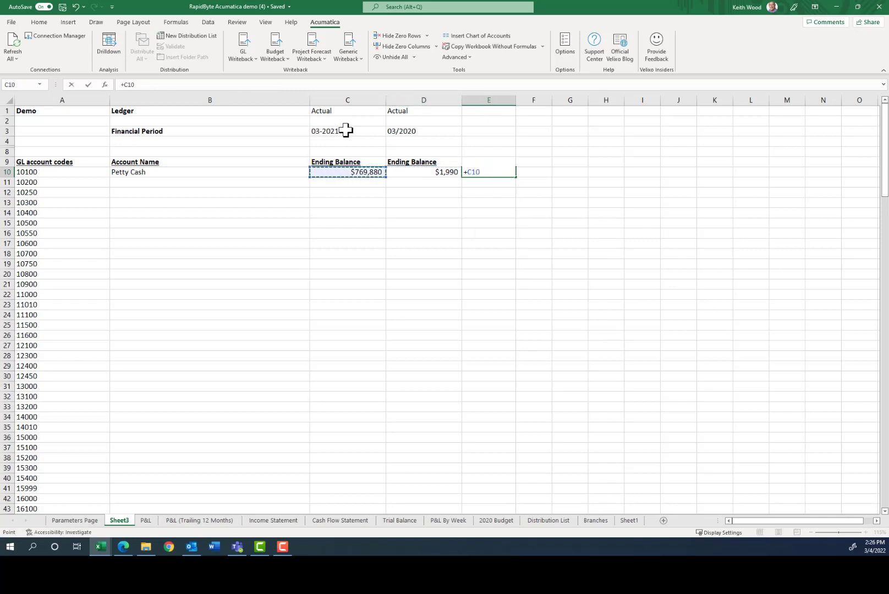
text(-)
key(Left)
key(Return)
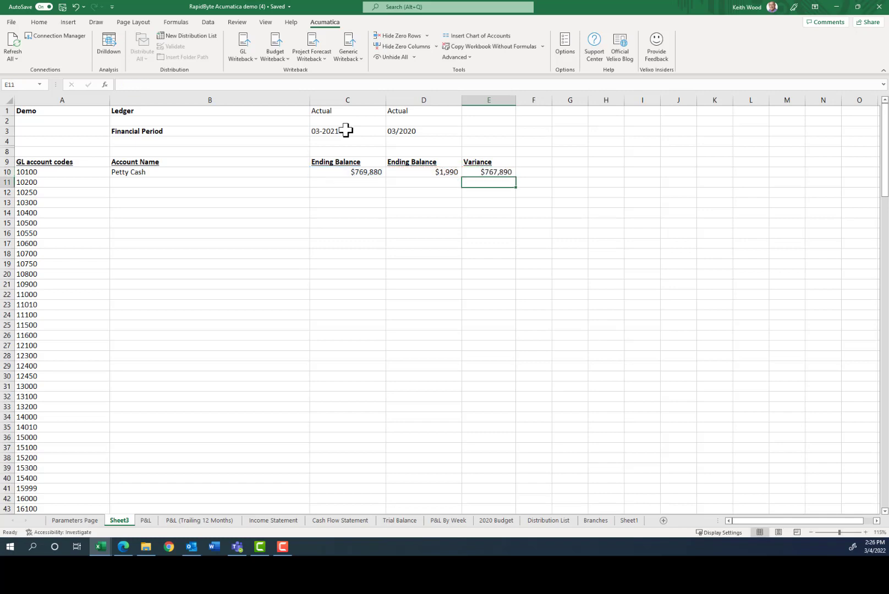
Review the account name formula in B10 and the 03/2020 period value in D3.
key(Left)
key(Left)
key(Left)
key(Left)
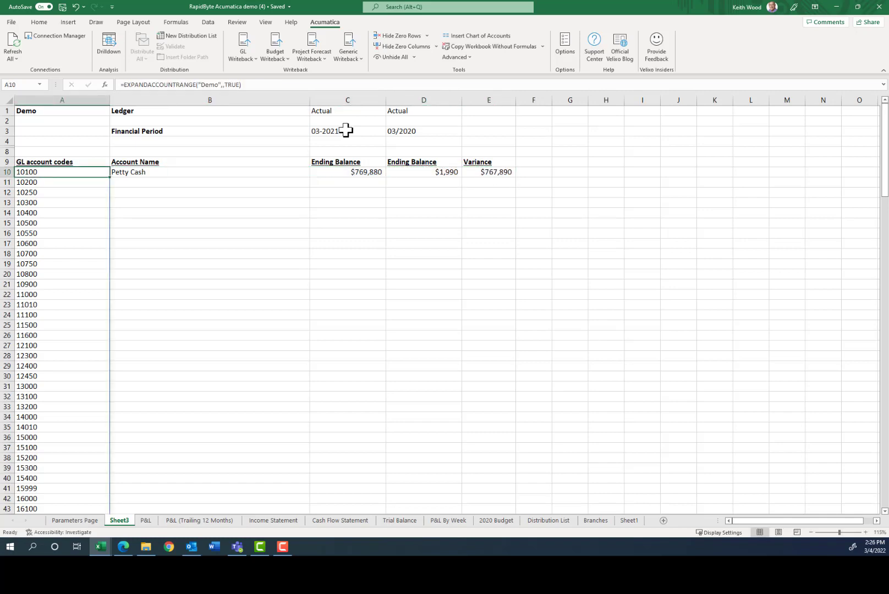
click(141, 173)
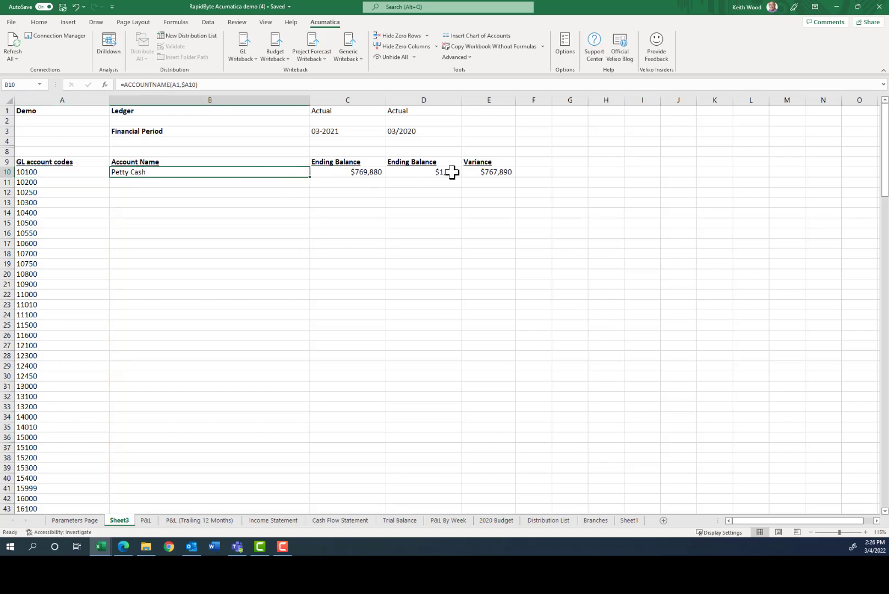
click(413, 131)
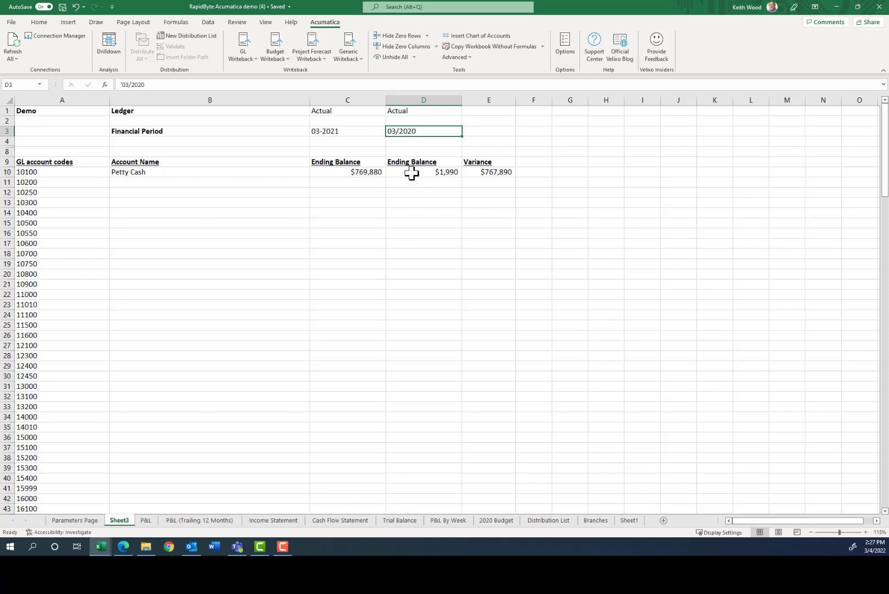
click(148, 174)
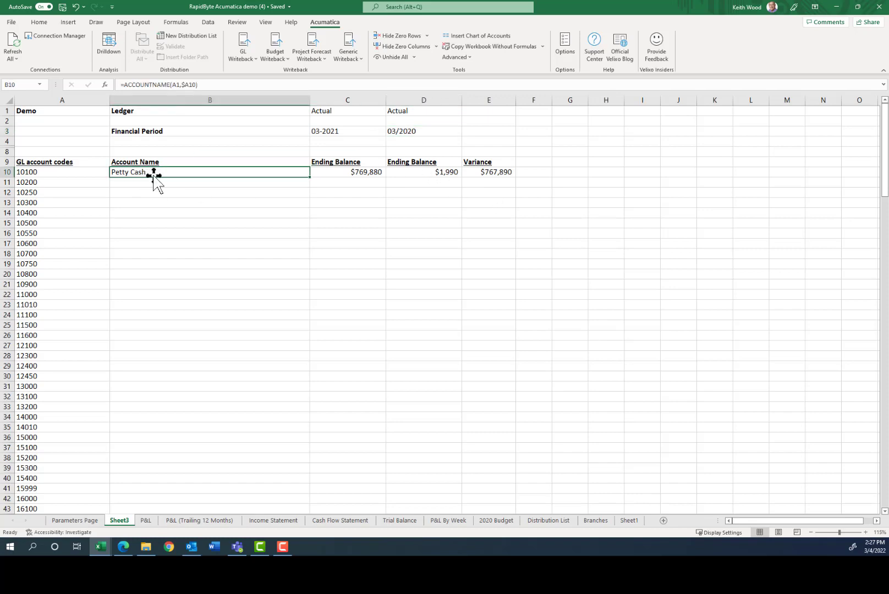
Change B10 to =ACCOUNTNAME($A$1,$A10) and fill account names down column B for every GL code.
double_click(311, 177)
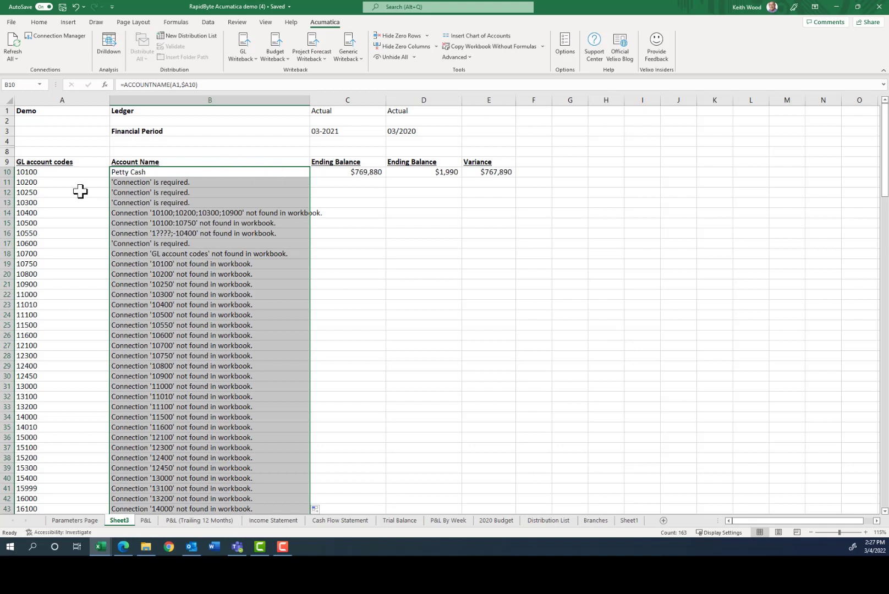
click(128, 173)
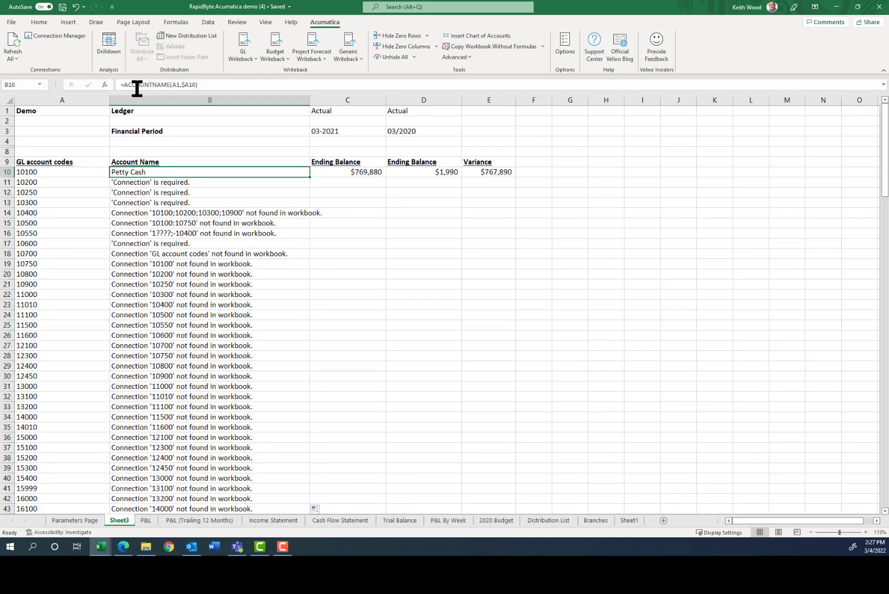
click(175, 84)
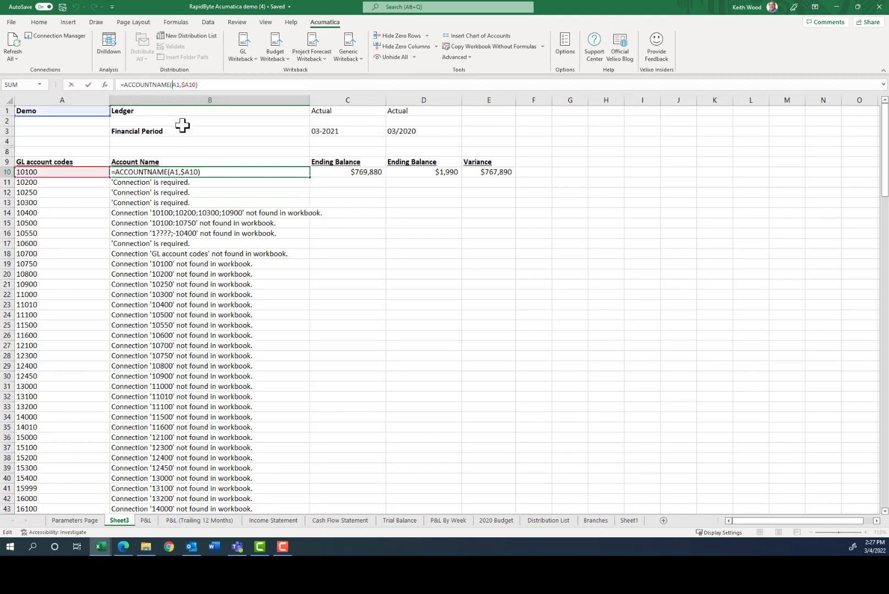
text($A$)
key(Return)
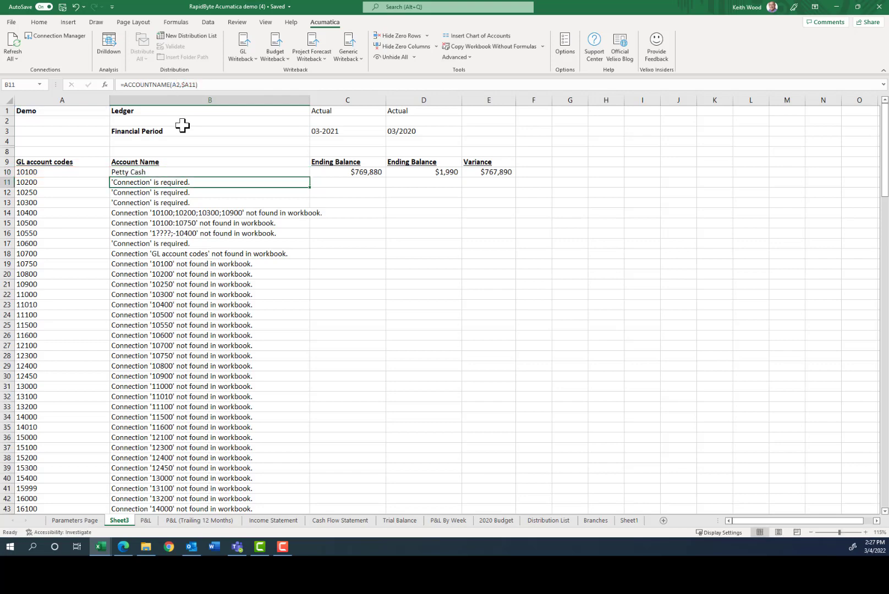
key(Up)
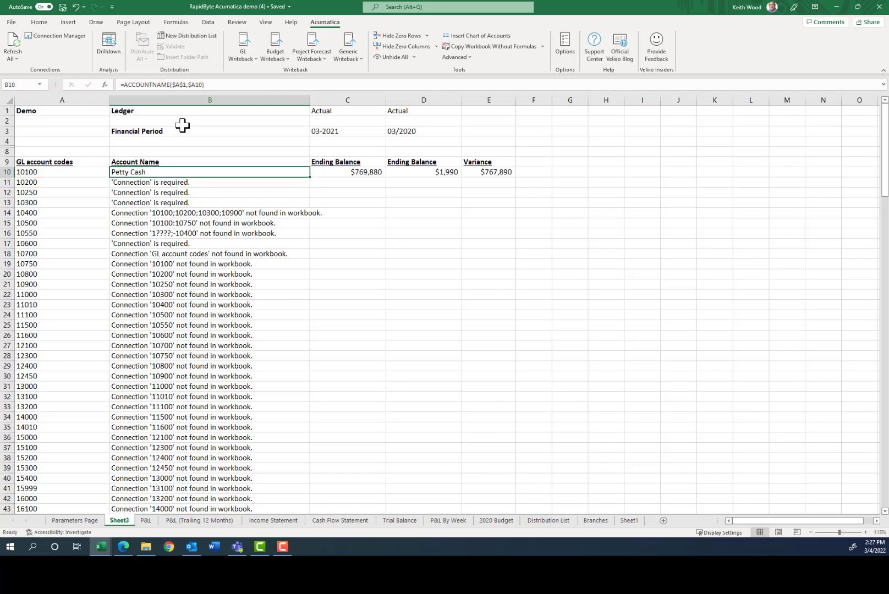
double_click(310, 178)
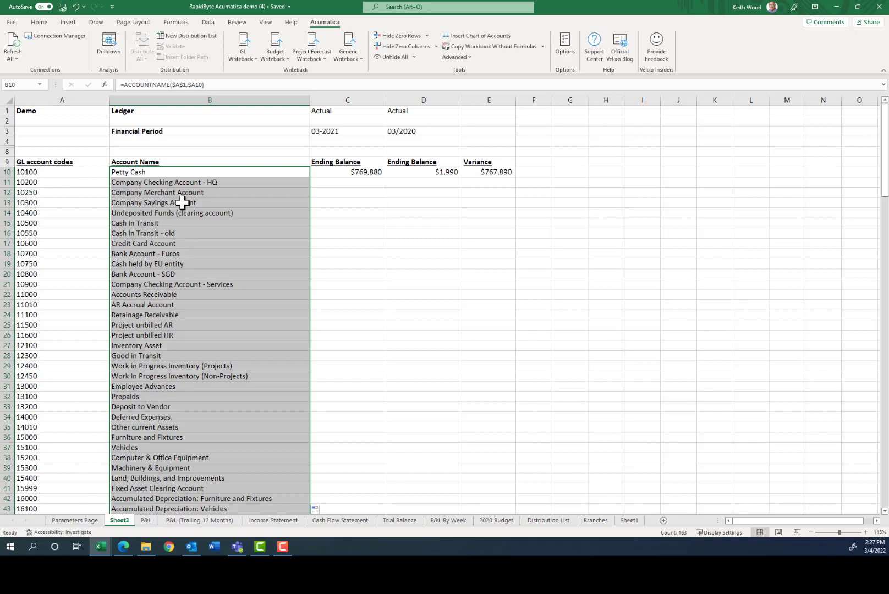
Fill the 03-2021 balance, 03/2020 balance and variance formulas down columns C, D and E, then select rows 4–8.
click(366, 172)
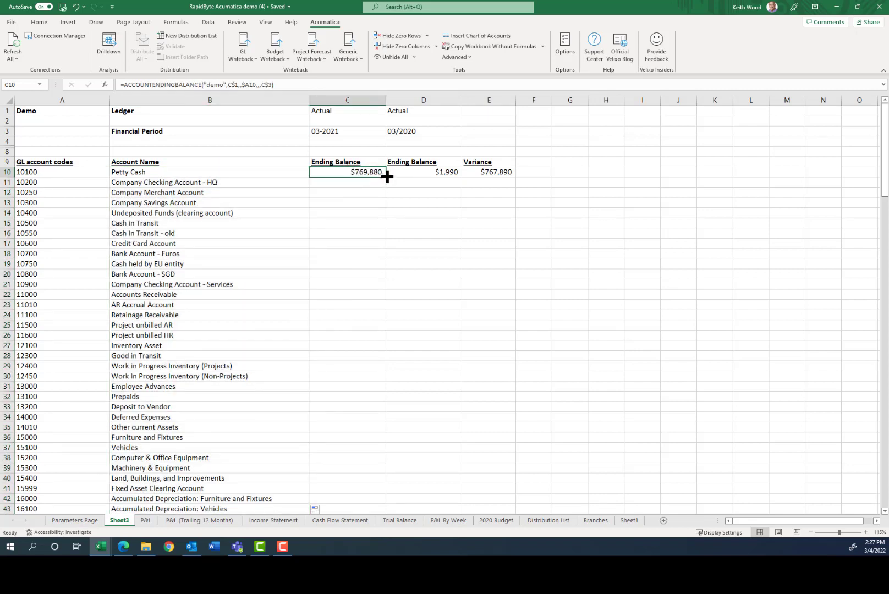
double_click(387, 176)
click(445, 173)
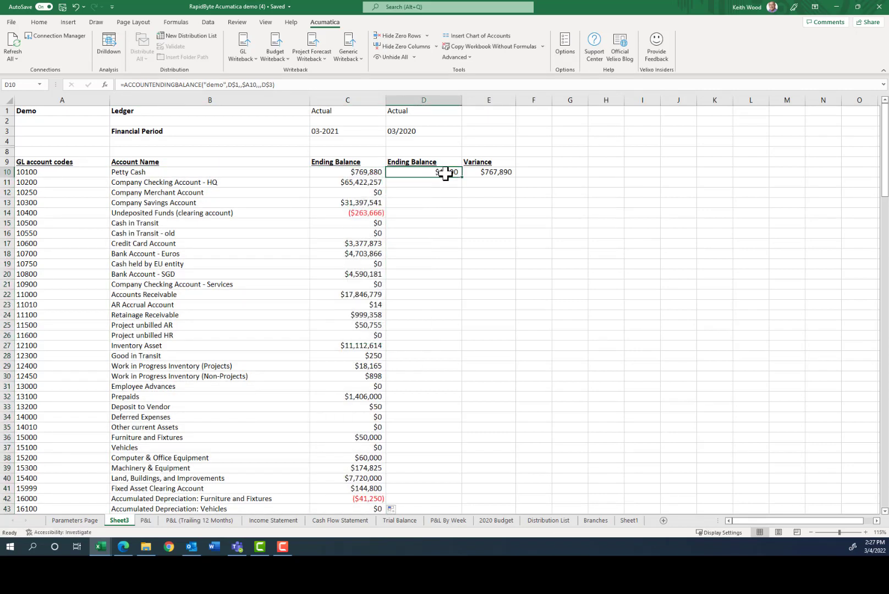
double_click(461, 177)
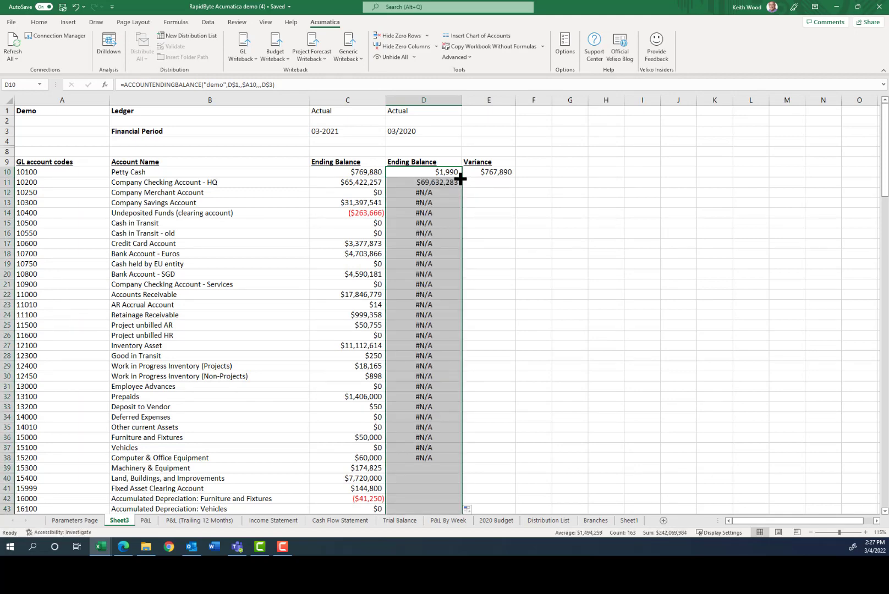
click(505, 173)
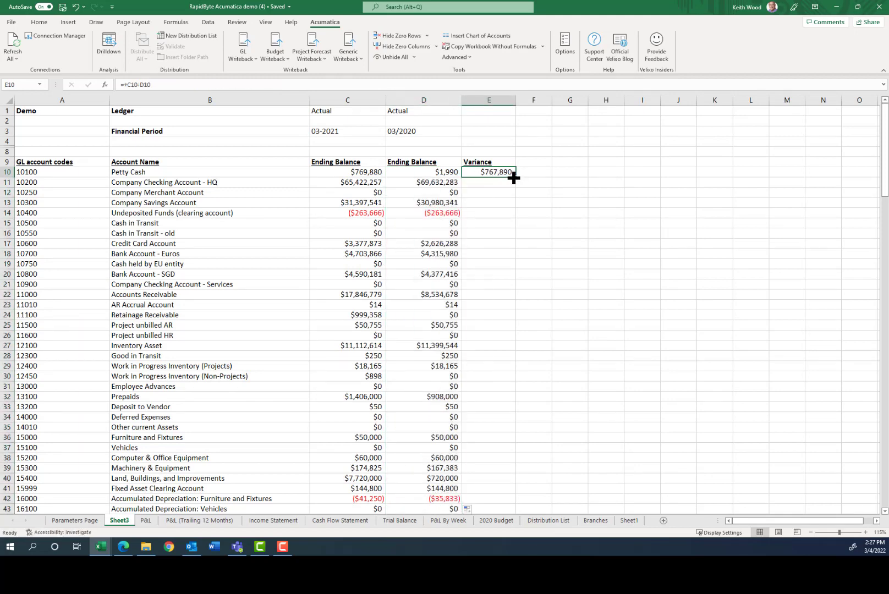
double_click(515, 176)
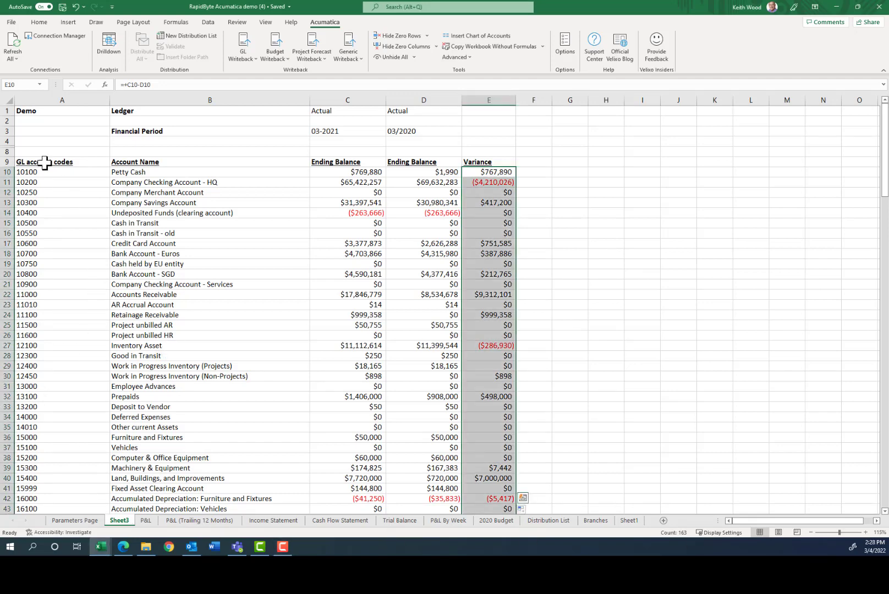
drag(5, 140, 7, 150)
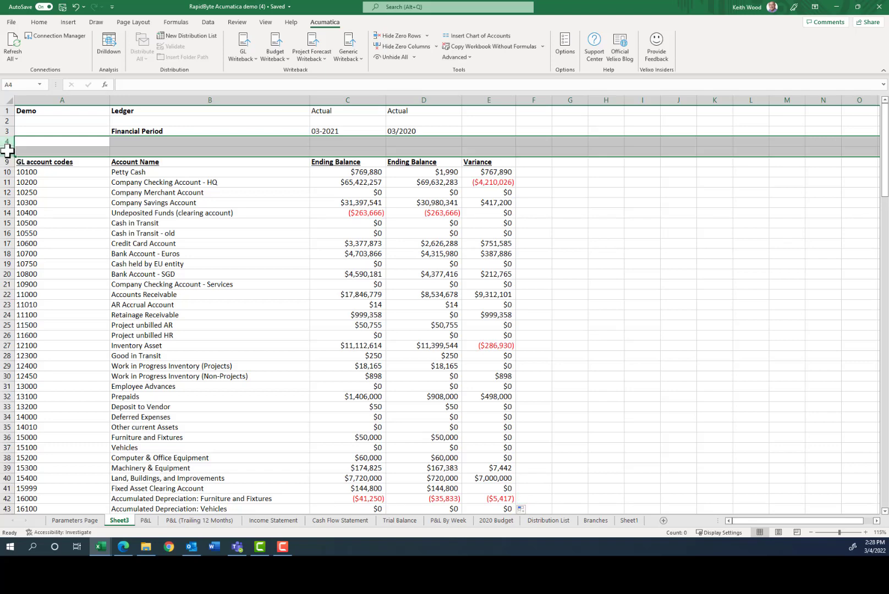
right_click(6, 150)
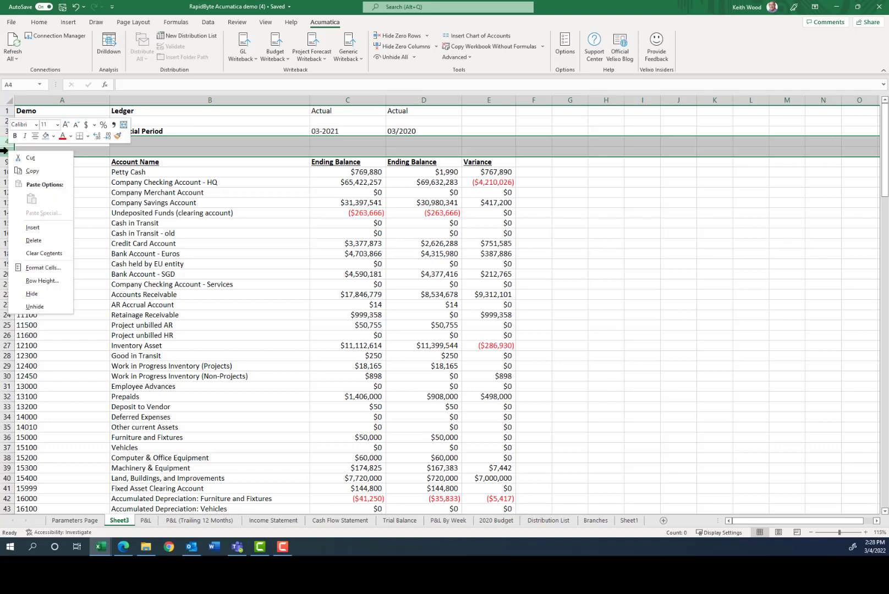
click(40, 306)
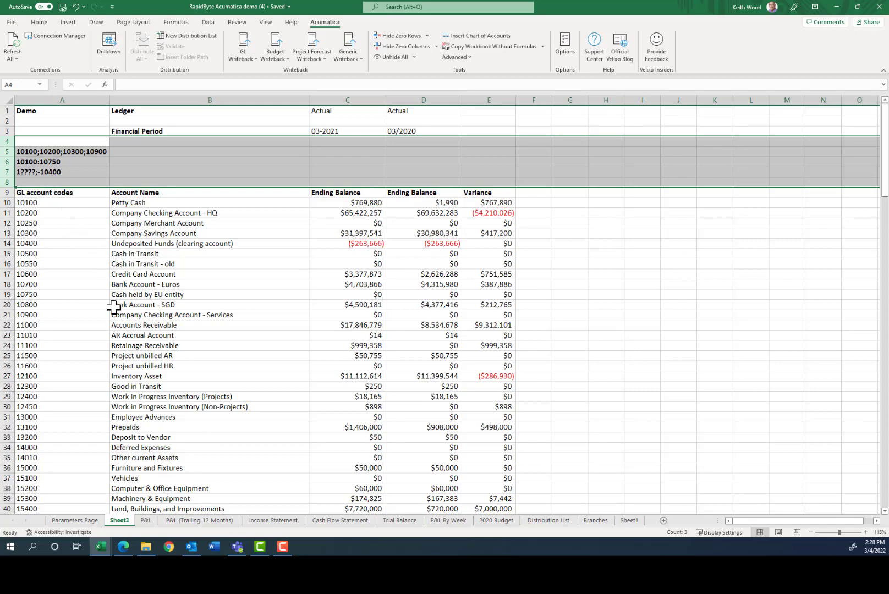
ctrl+scroll(113, 306, up, 2)
scroll(113, 307, up, 1)
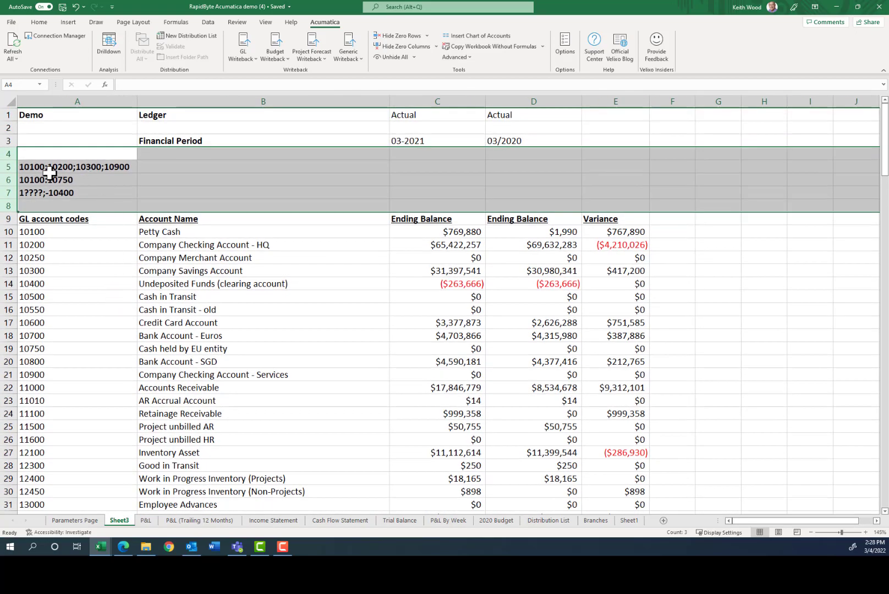
click(33, 167)
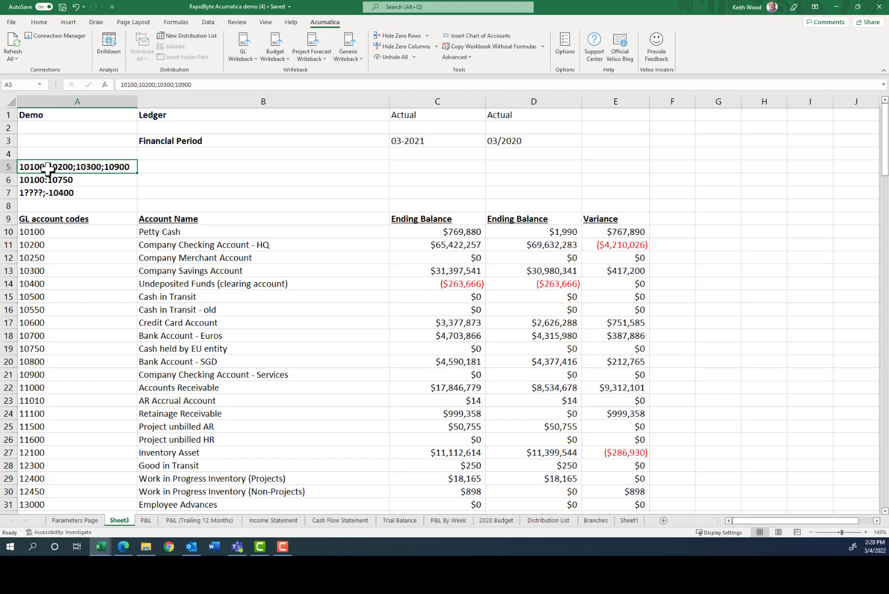
click(74, 180)
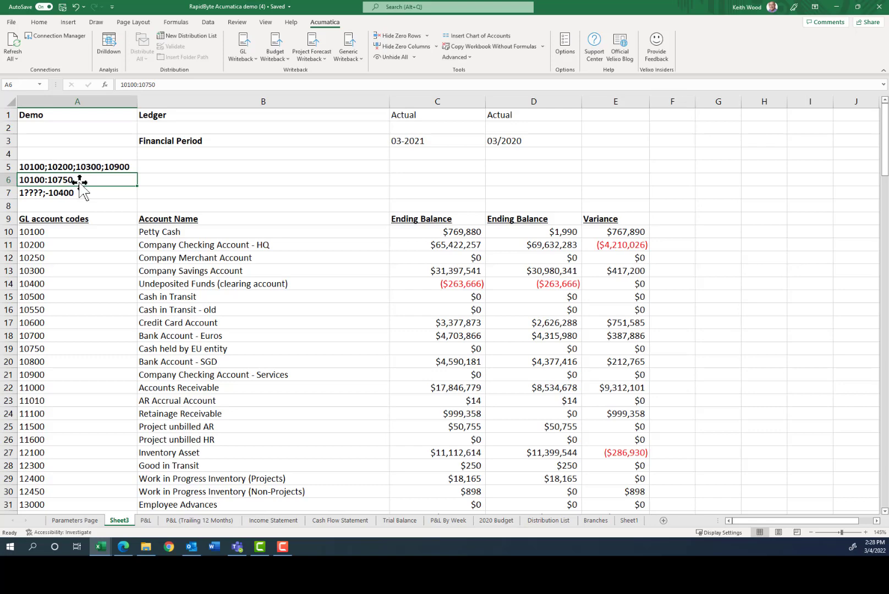
click(24, 192)
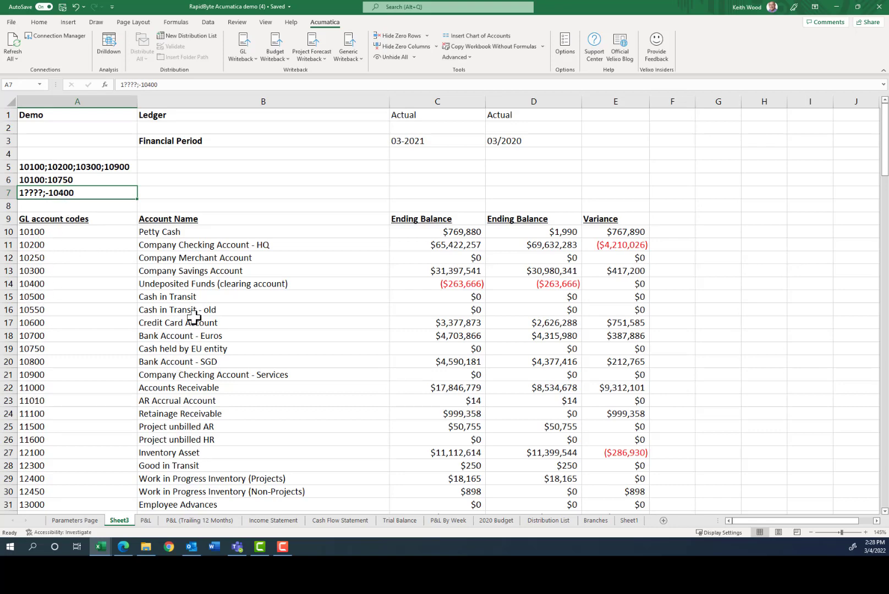
Copy the C10:E10 balance and variance formulas into rows 5, 6 and 7 for each account criterion.
click(178, 284)
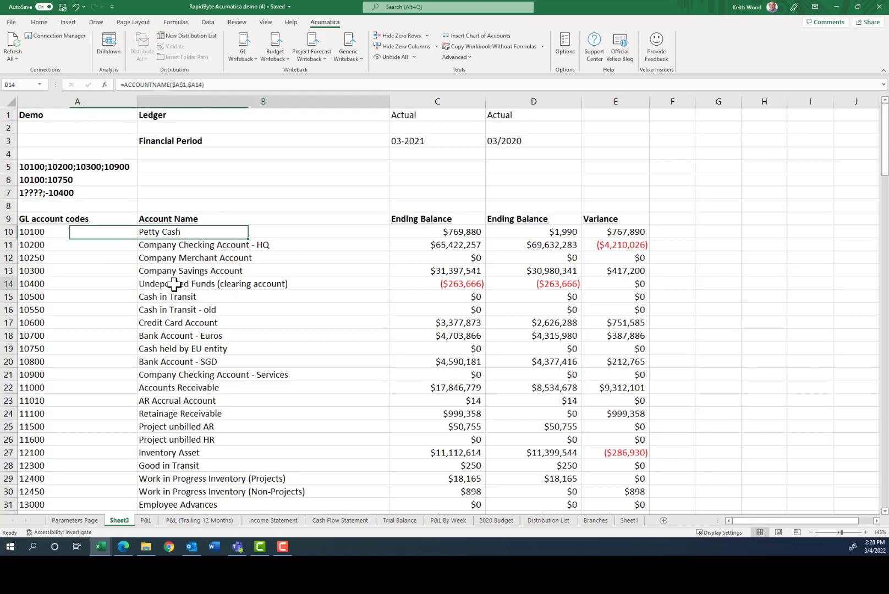
click(446, 235)
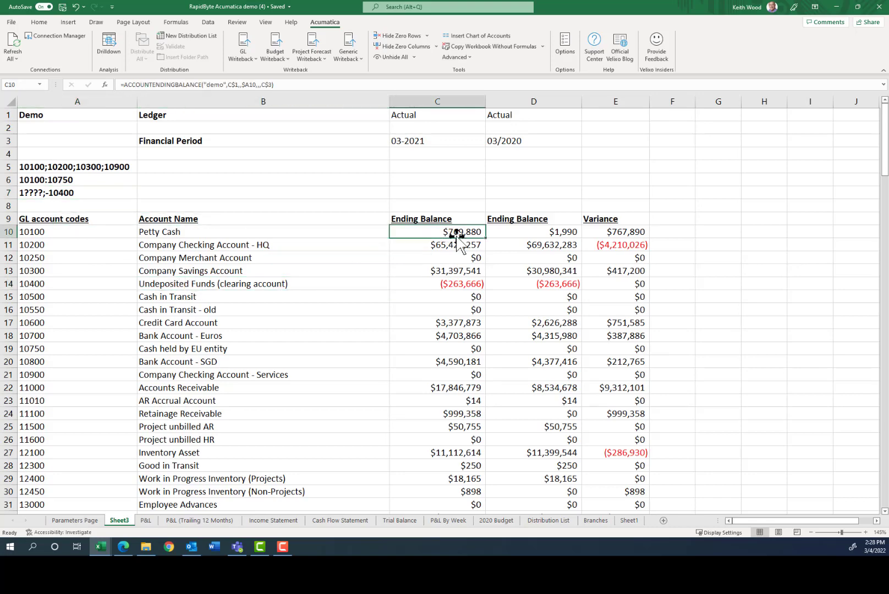
key(shift+Right)
key(shift+Right)
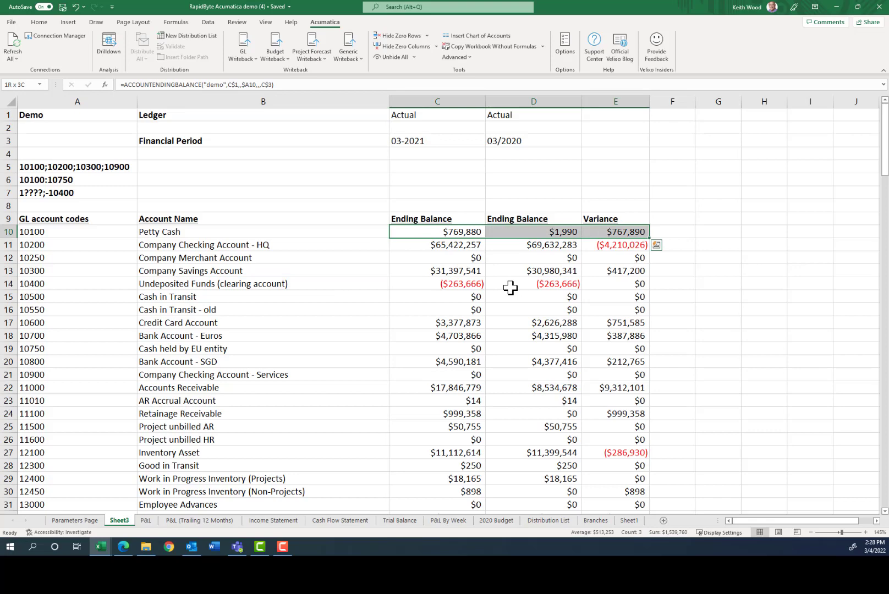
key(ctrl+c)
key(Up)
key(Up)
key(Up)
key(Up)
key(Up)
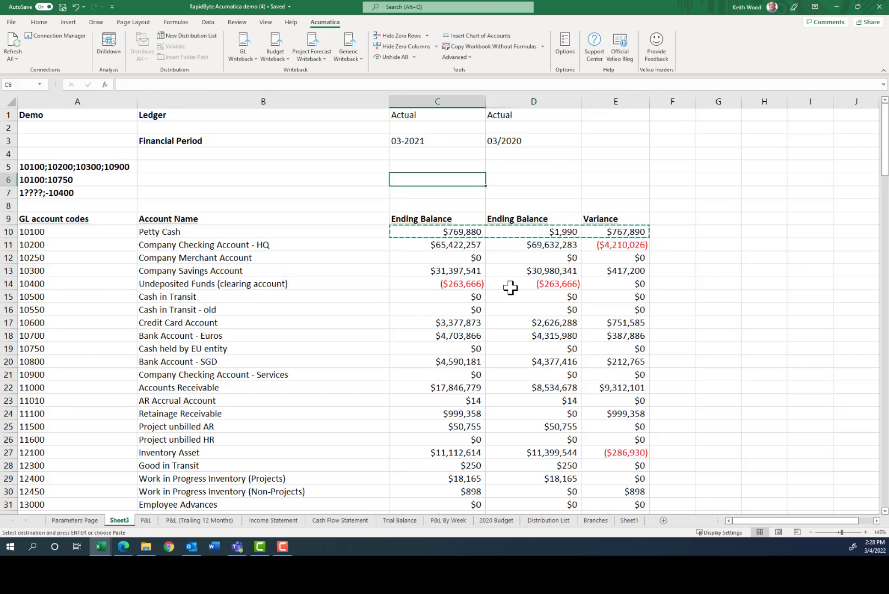
key(ctrl+v)
key(Down)
key(ctrl+v)
key(Down)
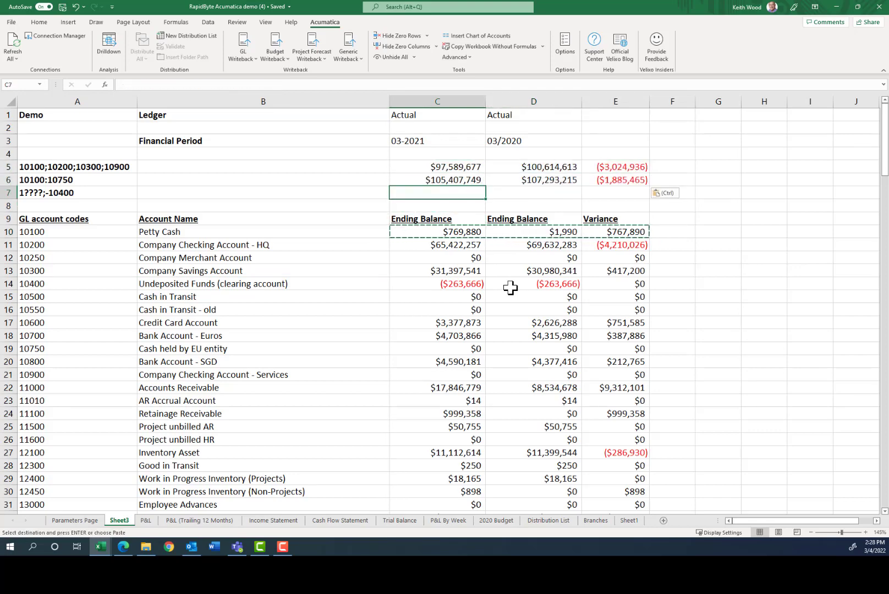
key(ctrl+v)
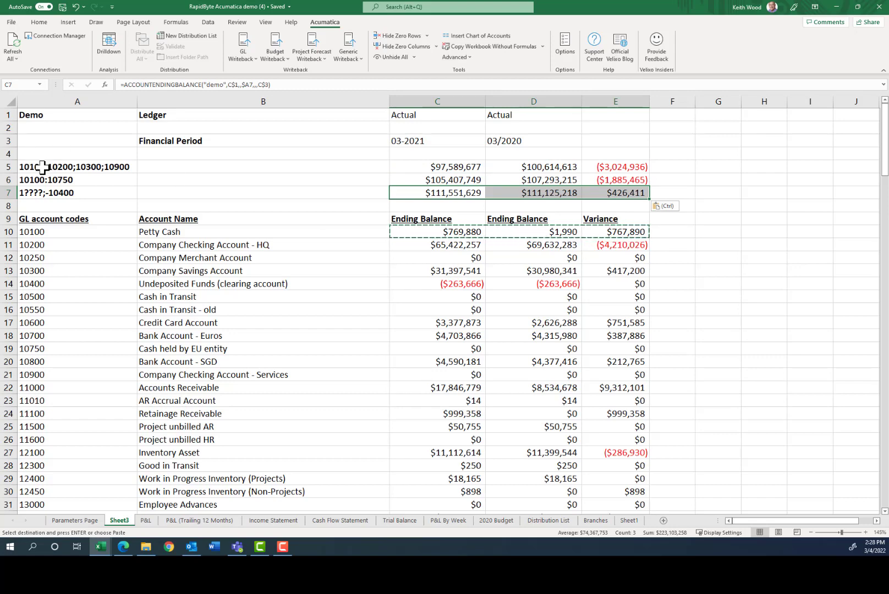
click(451, 167)
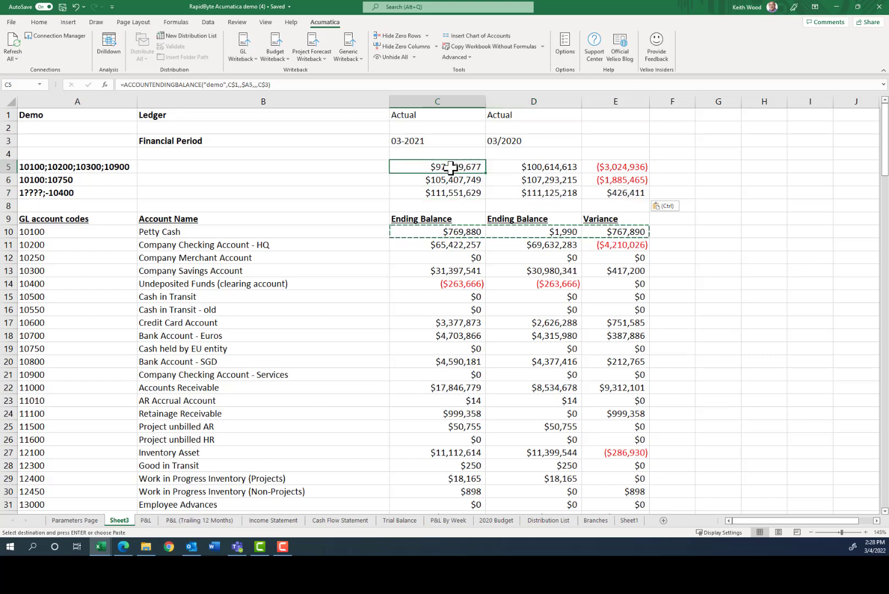
click(410, 141)
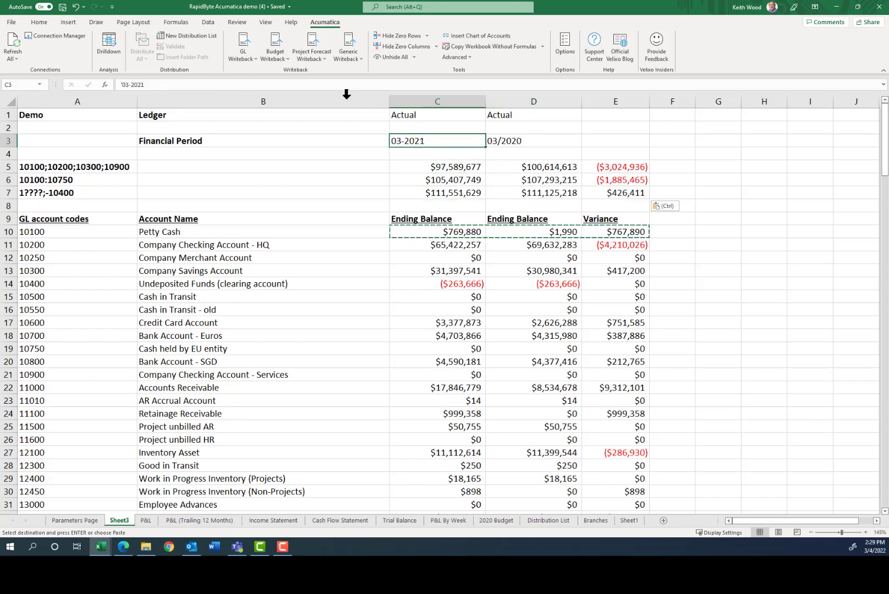
Change the C3 financial period from 03-2021 to 04-2021.
click(126, 84)
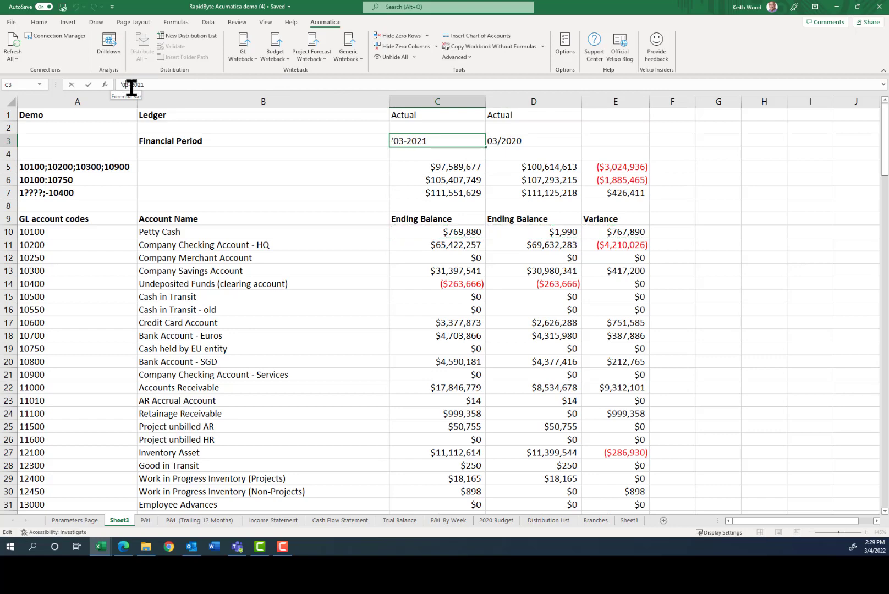
key(BackSpace)
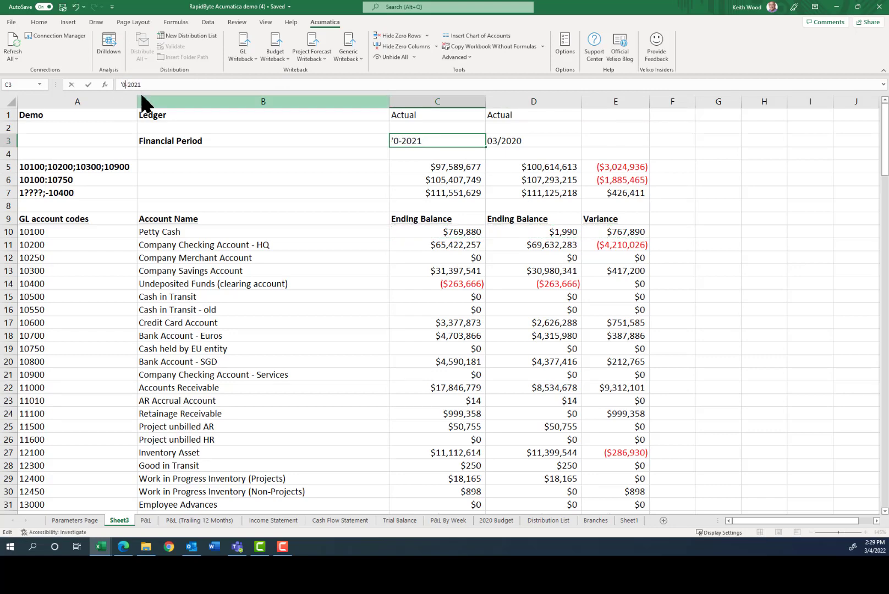
text(4)
key(Return)
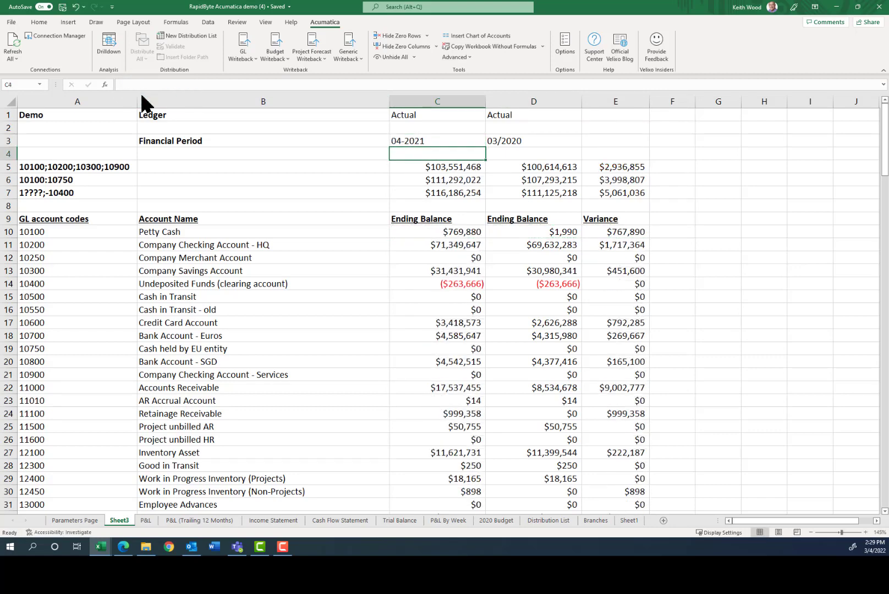
key(Up)
key(Right)
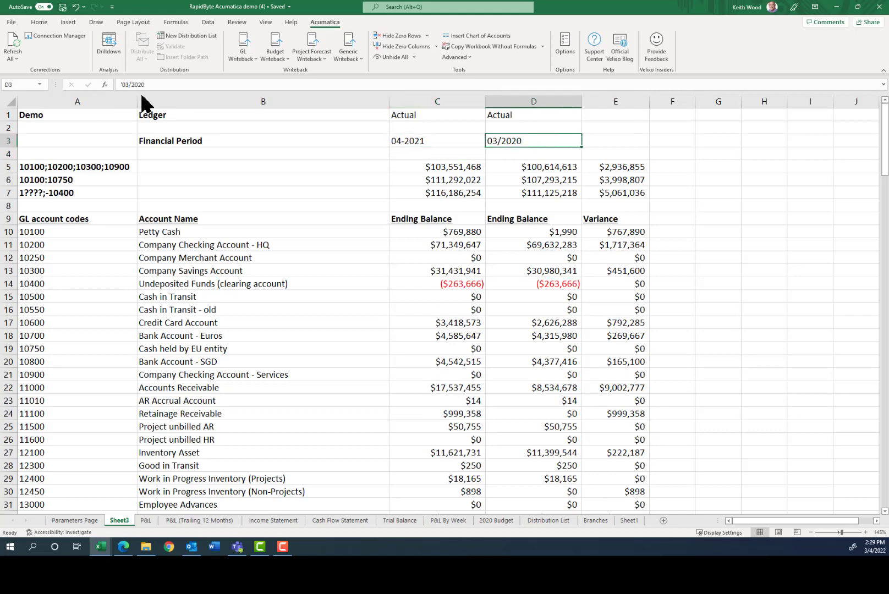
Change the D3 comparison period to 04/2020 so balances and variances recalculate.
click(125, 83)
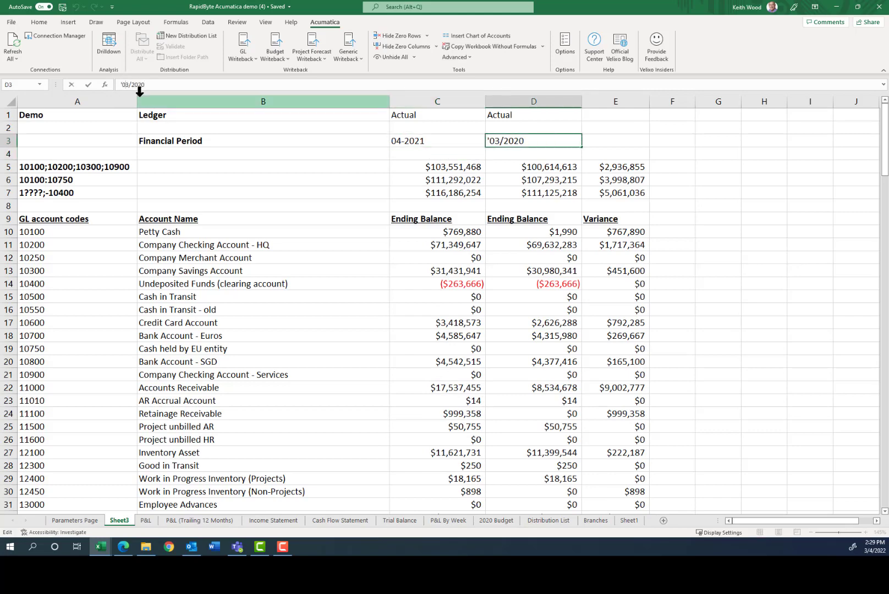
key(Delete)
text(4)
key(Return)
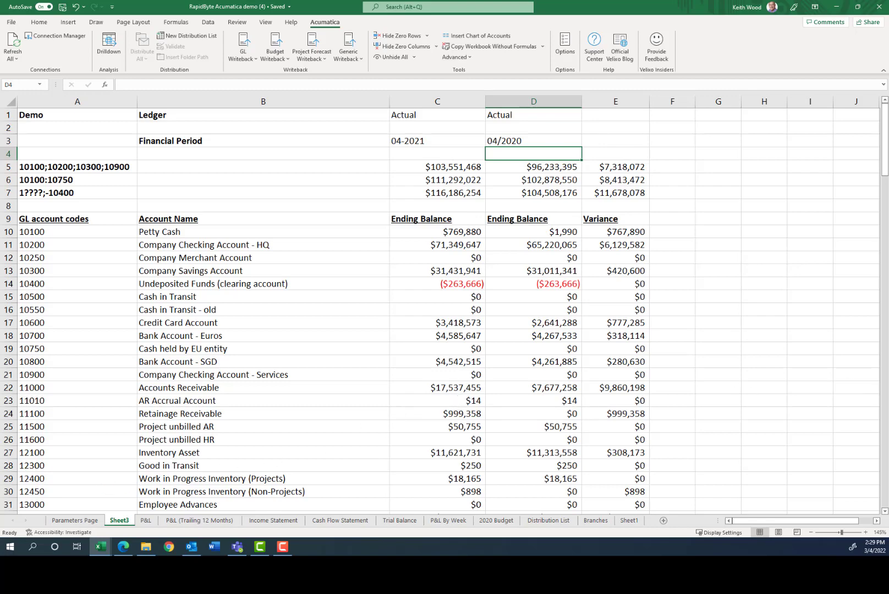
key(F10)
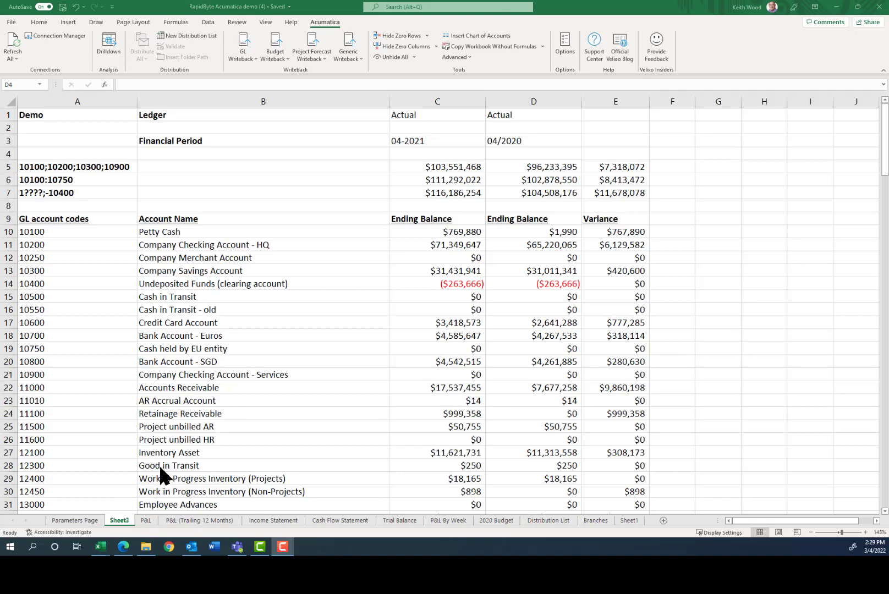
click(148, 521)
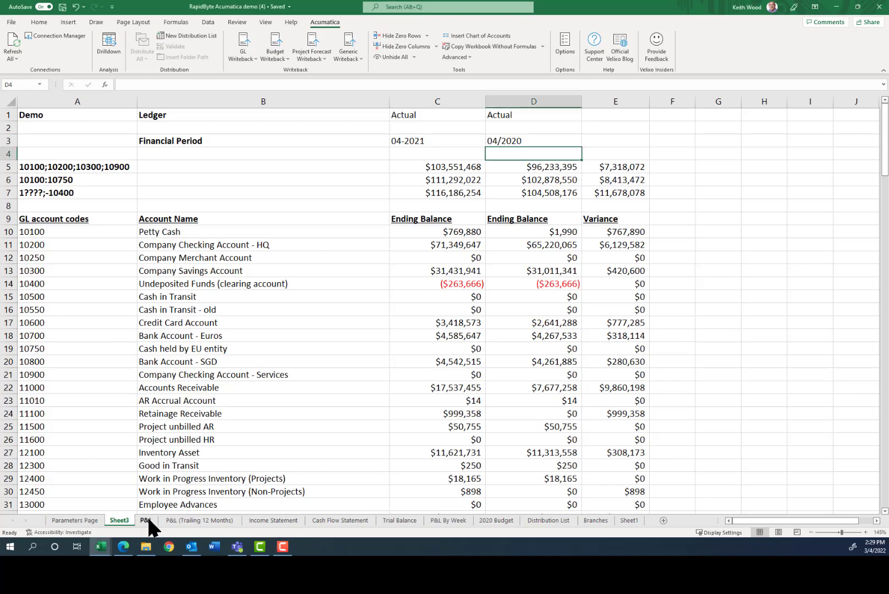
Look over the Income Statement dashboard, then return to the P&L sheet showing Net Sales Actual 377,507.
click(148, 520)
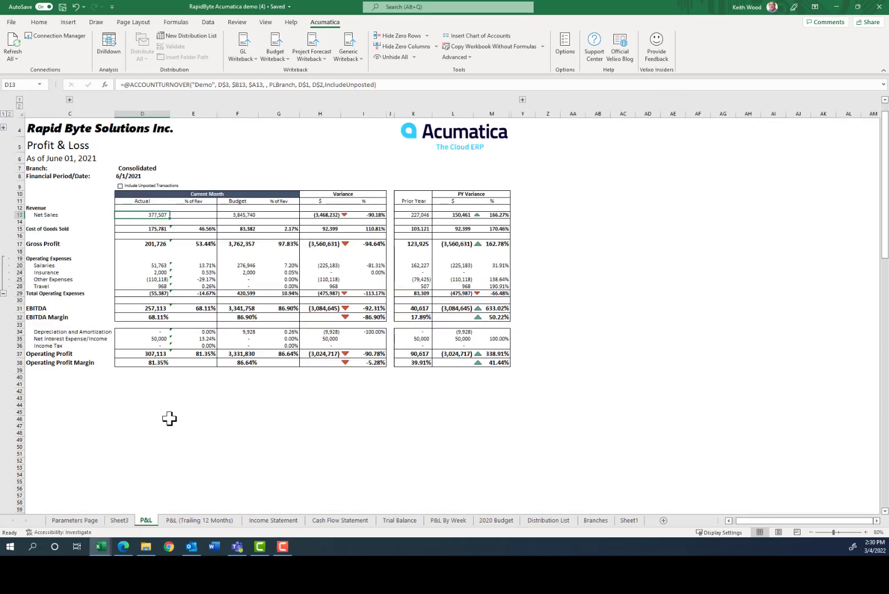
click(277, 522)
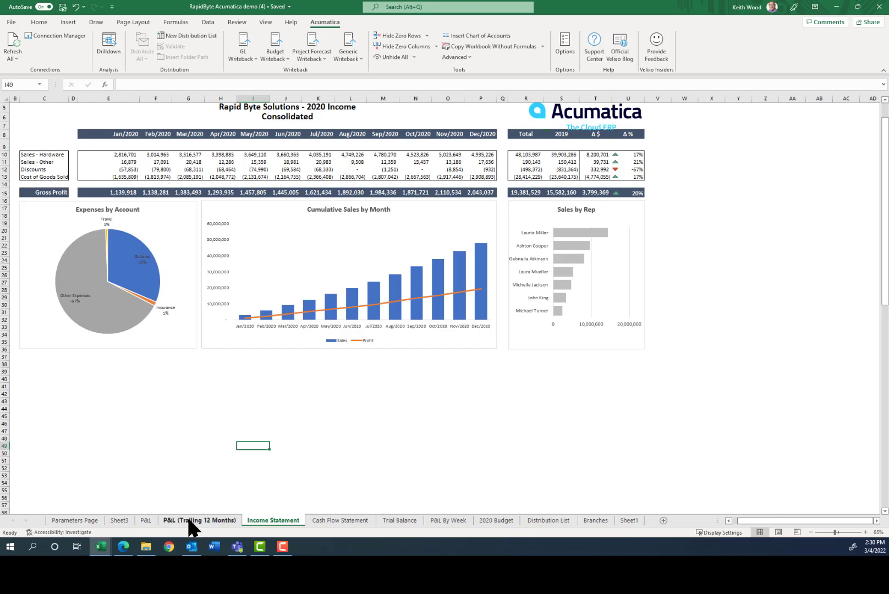
click(145, 520)
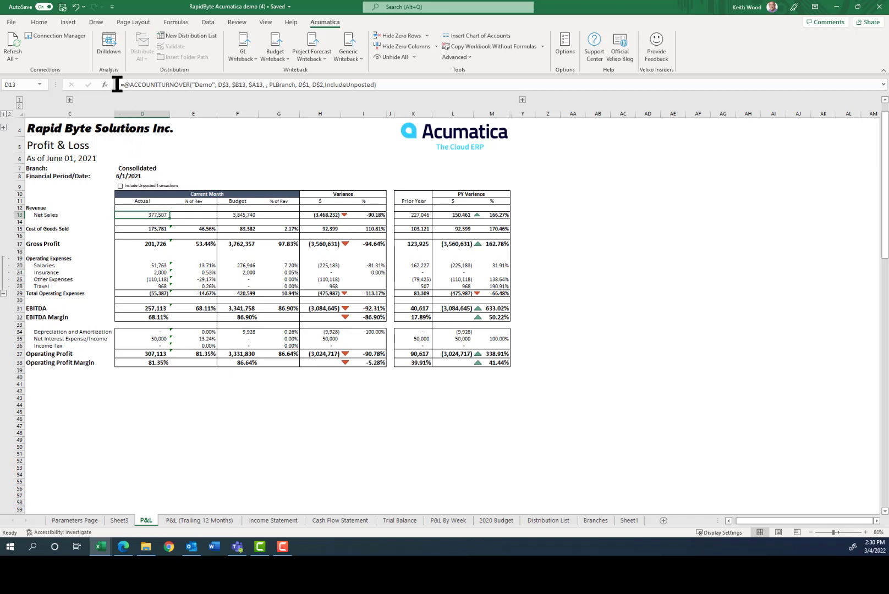
Drill down on the Net Sales actual figure and open the Consumer Goods PRODRETAIL transactions.
click(110, 41)
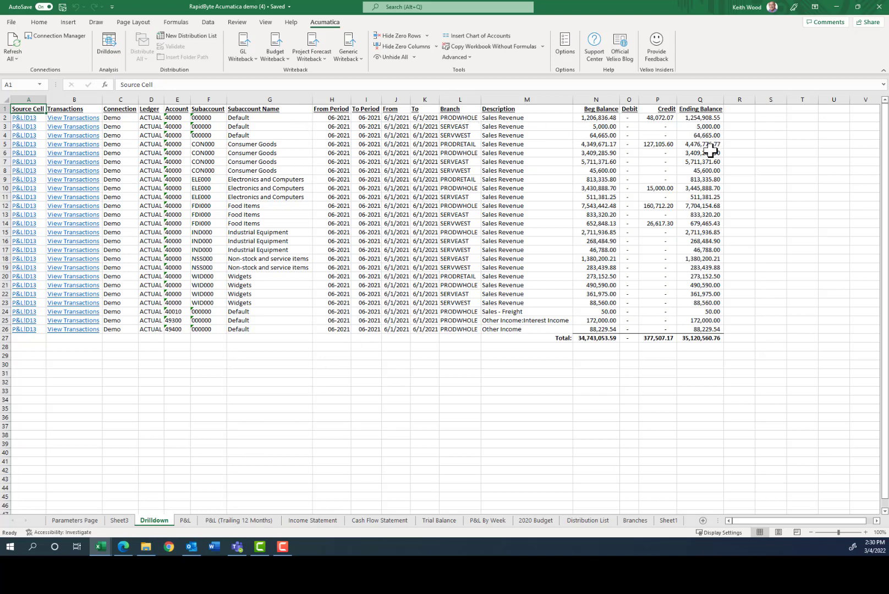
click(83, 146)
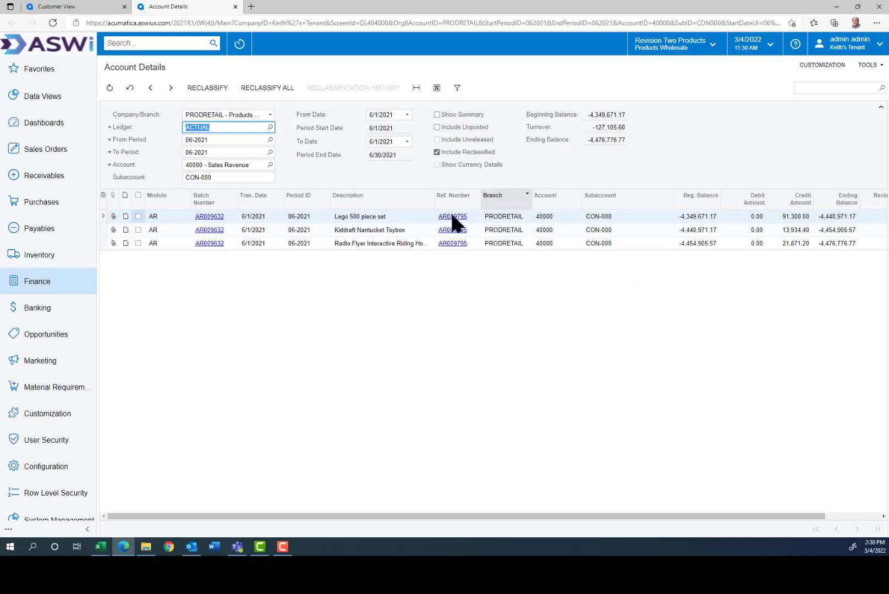
Open the first transaction's journal batch and its source invoice, then go back to Excel.
click(205, 218)
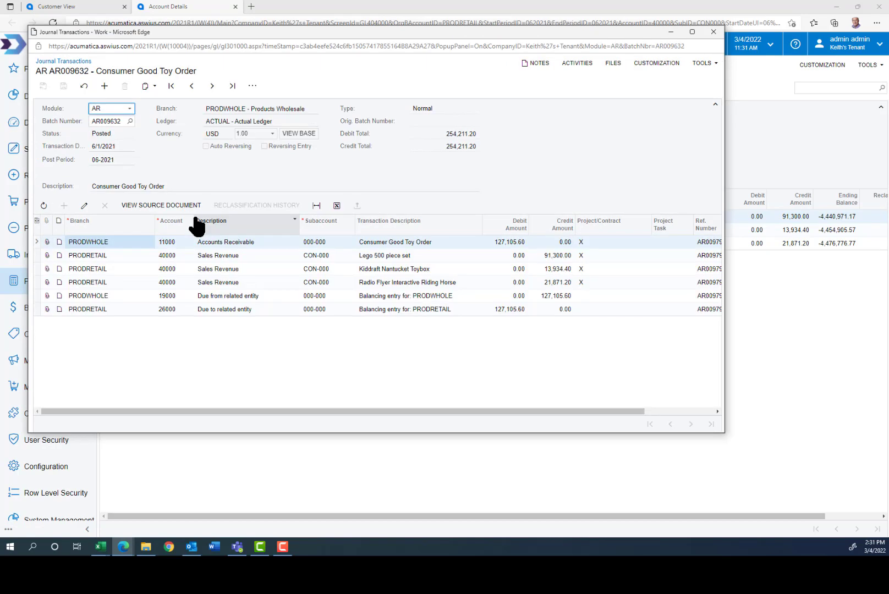
click(151, 205)
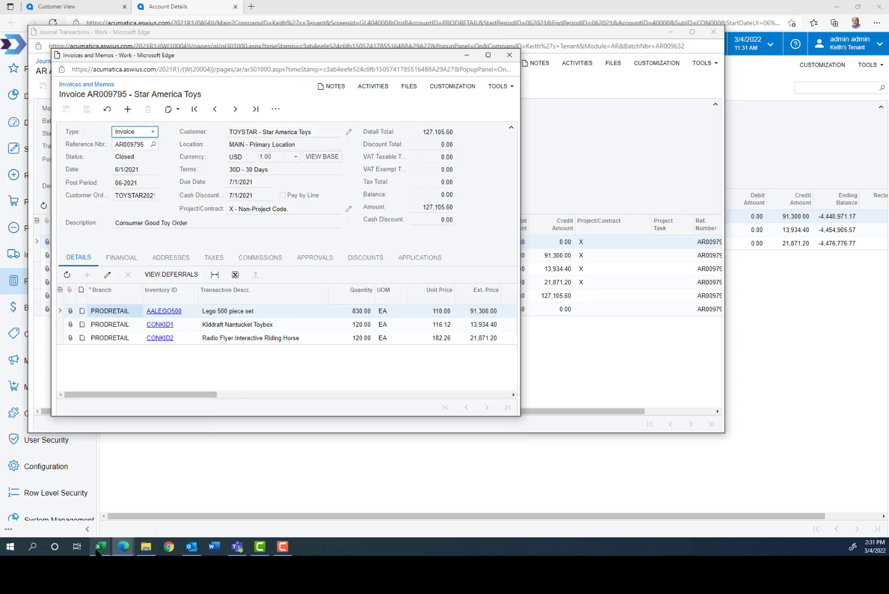
mouse_move(97, 548)
click(79, 526)
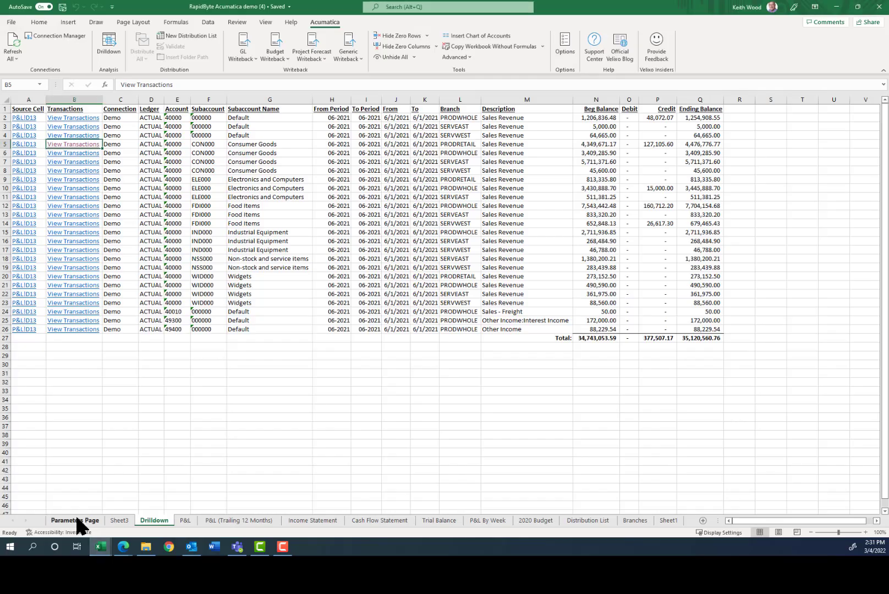
Show the Distribution List sheet and select the Services West Profit and Loss entry in B11.
click(588, 520)
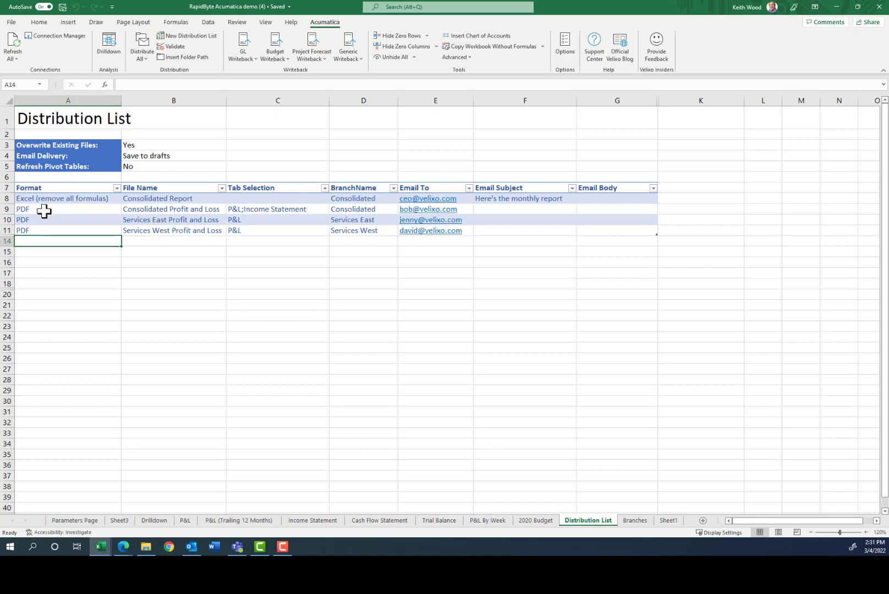
click(170, 232)
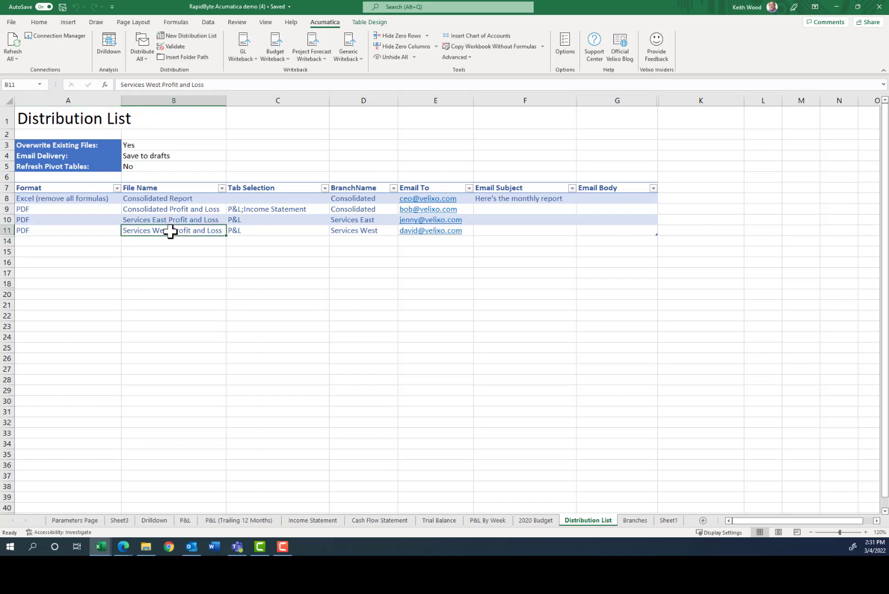